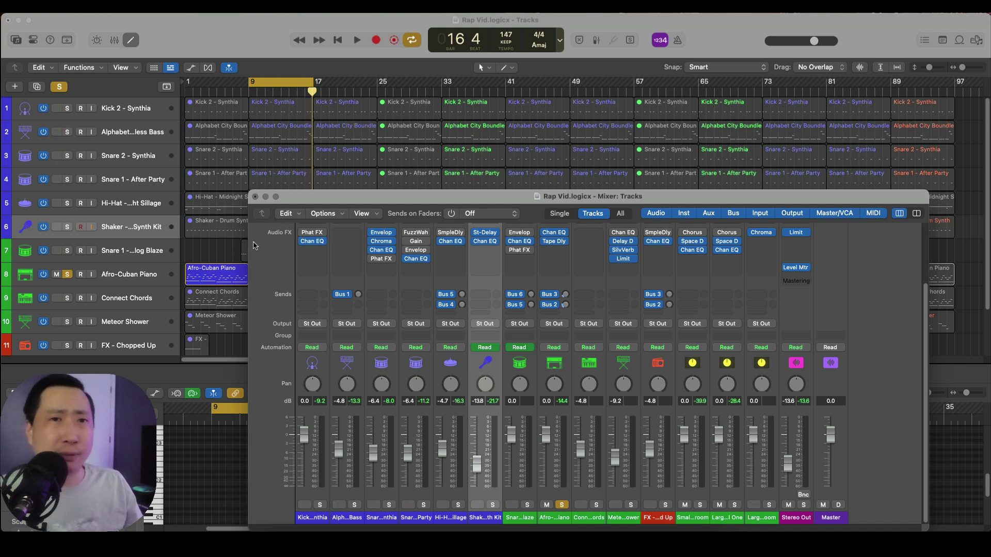
Close the Mixer window and play the soloed Afro-Cuban Piano track from bar 9.
key(super+w)
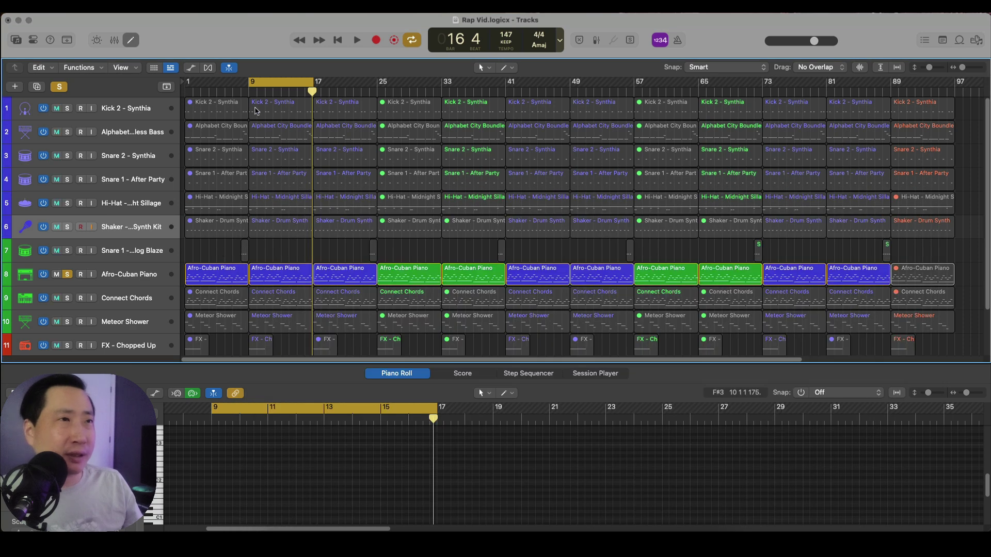
click(249, 91)
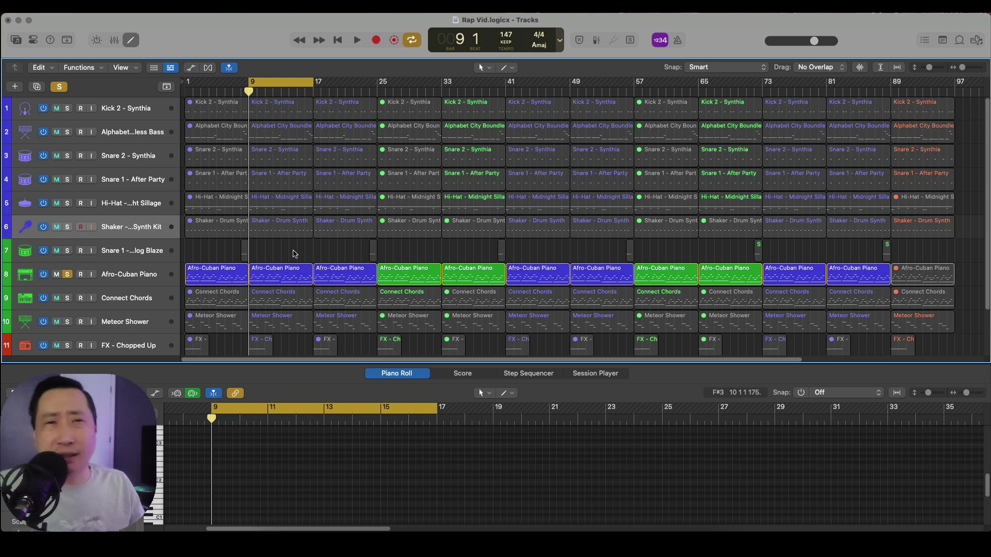
key(space)
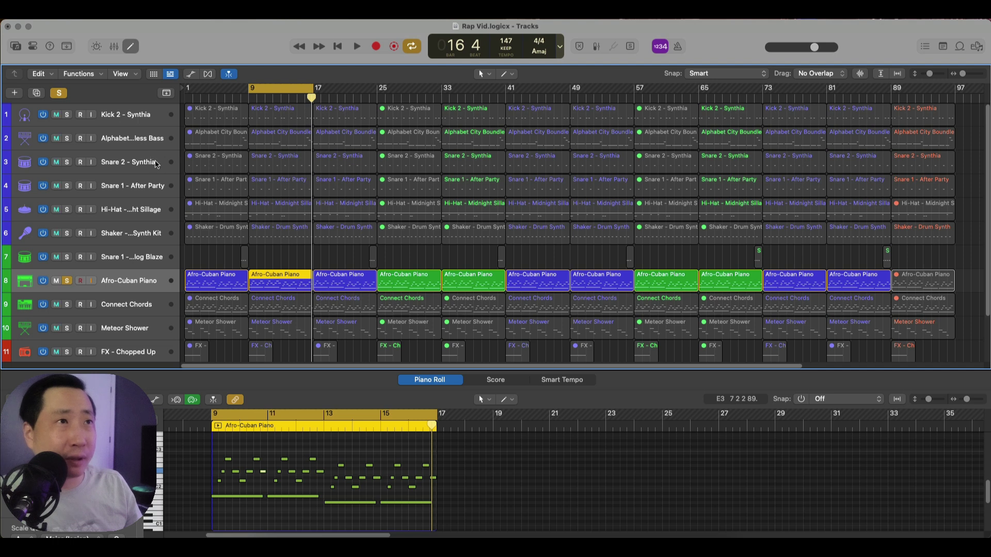
Solo only the Connect Chords track, play it from bar 9, and show its patch in the Library.
click(67, 305)
key(space)
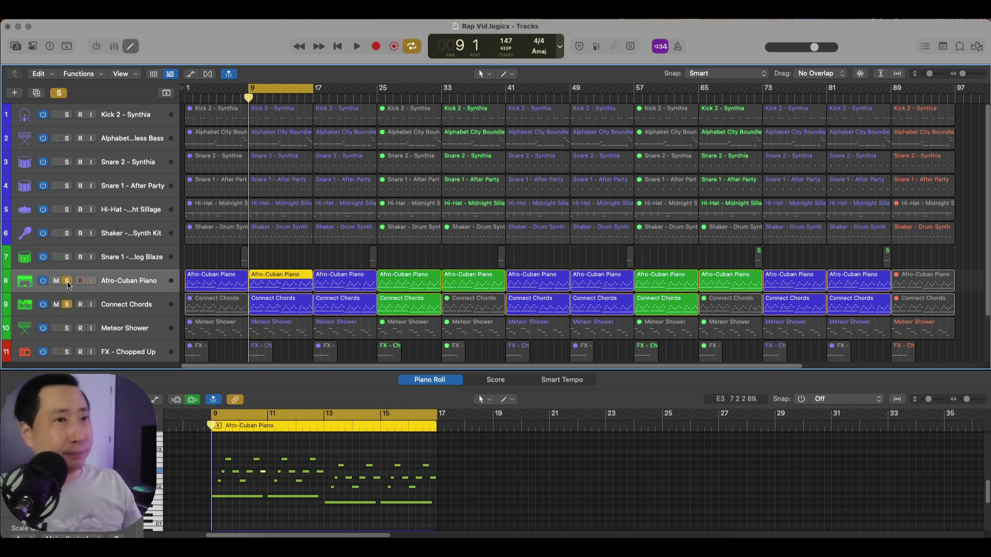
click(67, 281)
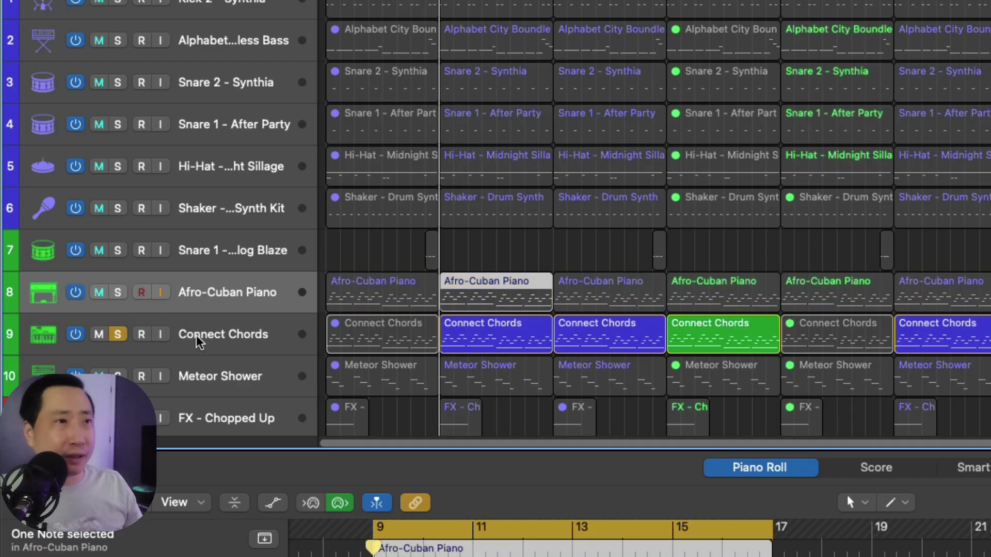
key(space)
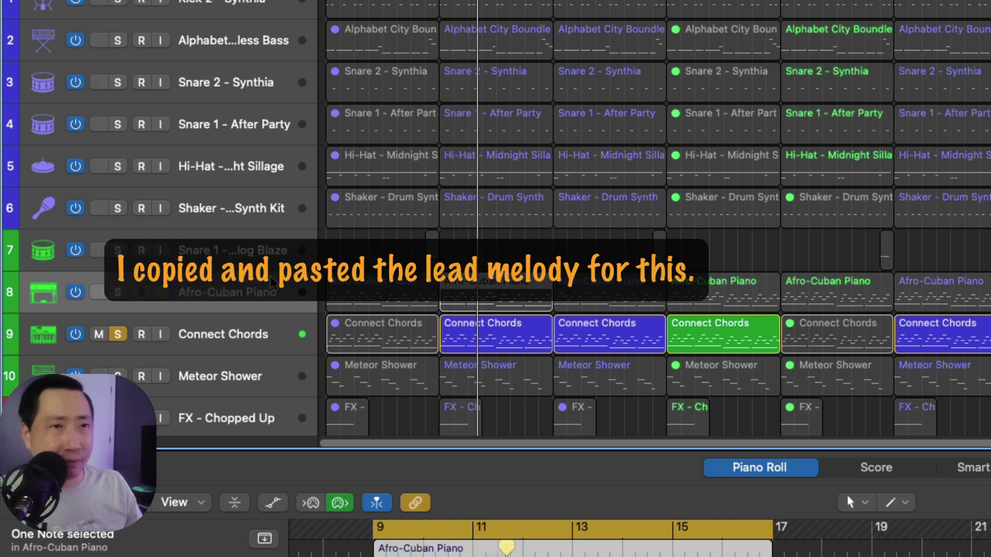
click(227, 334)
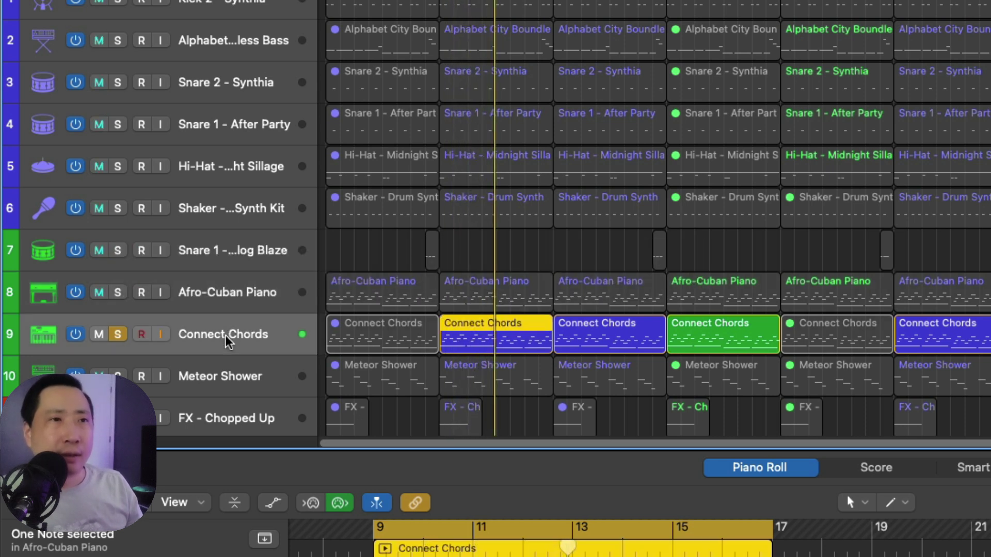
key(y)
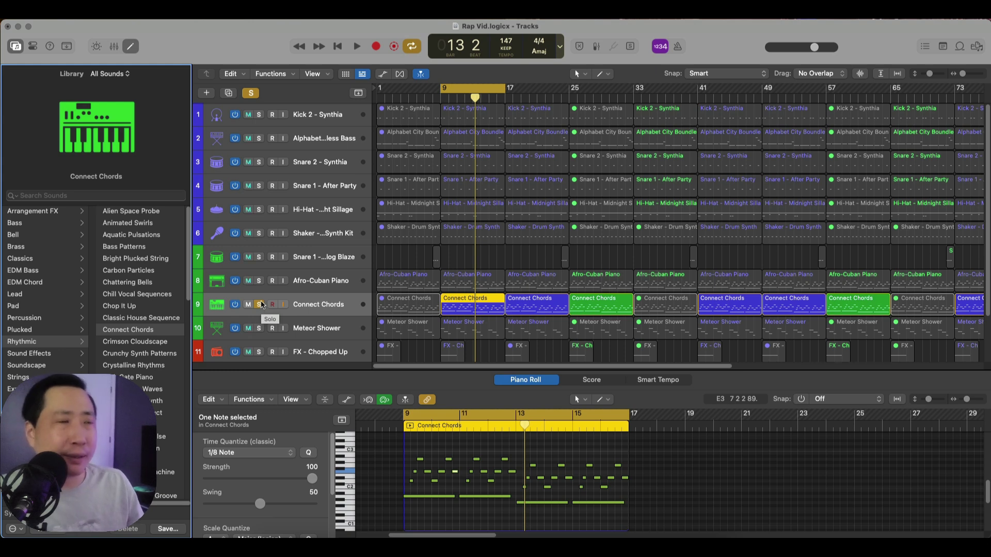
Solo Afro-Cuban Piano together with Connect Chords and play both from bar 9.
click(260, 282)
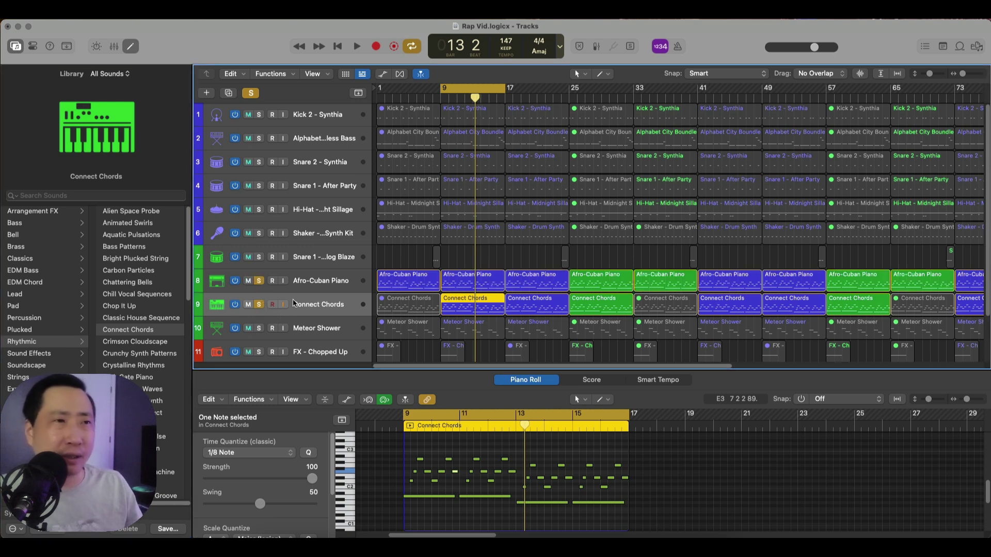
click(442, 100)
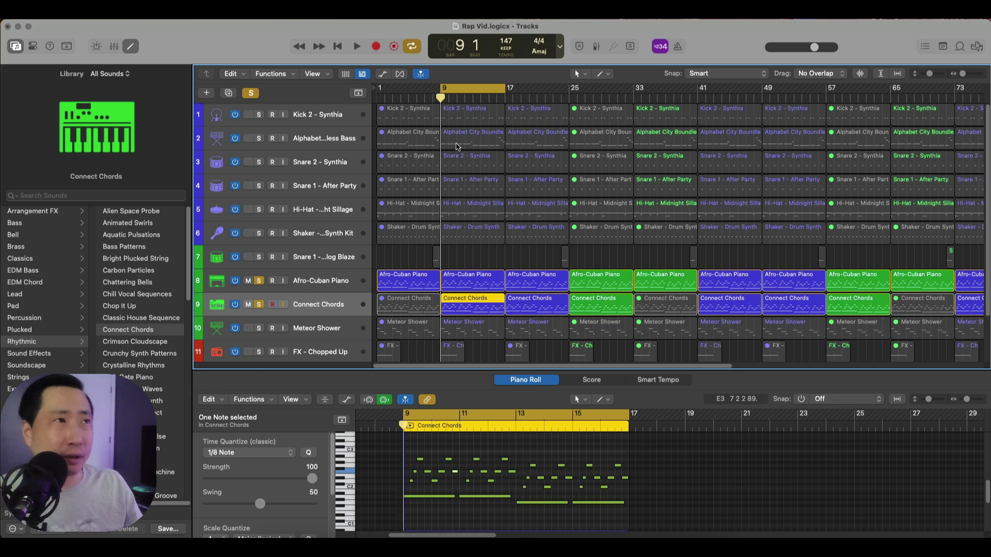
key(space)
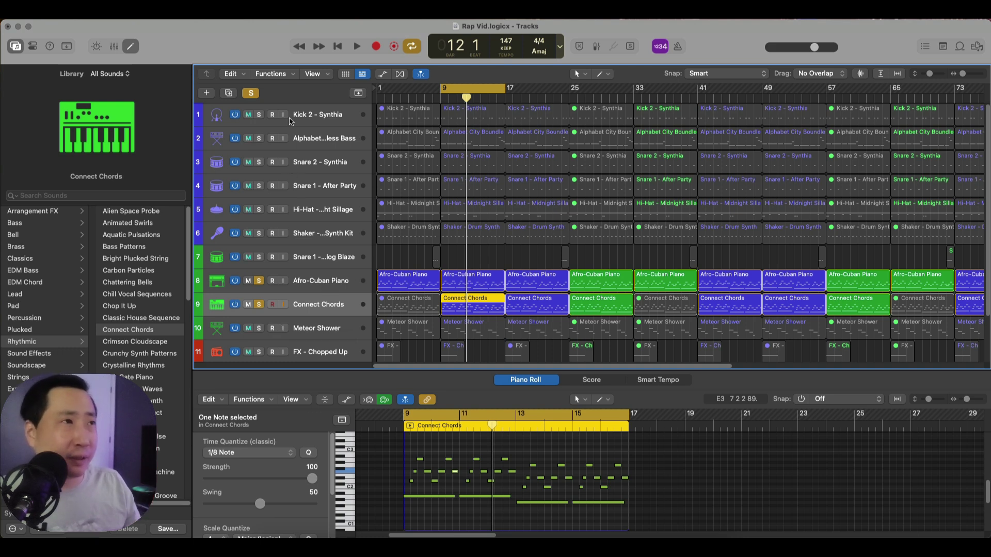
Add Kick 2 - Synthia to the soloed tracks and listen to the combination from bar 9.
click(259, 115)
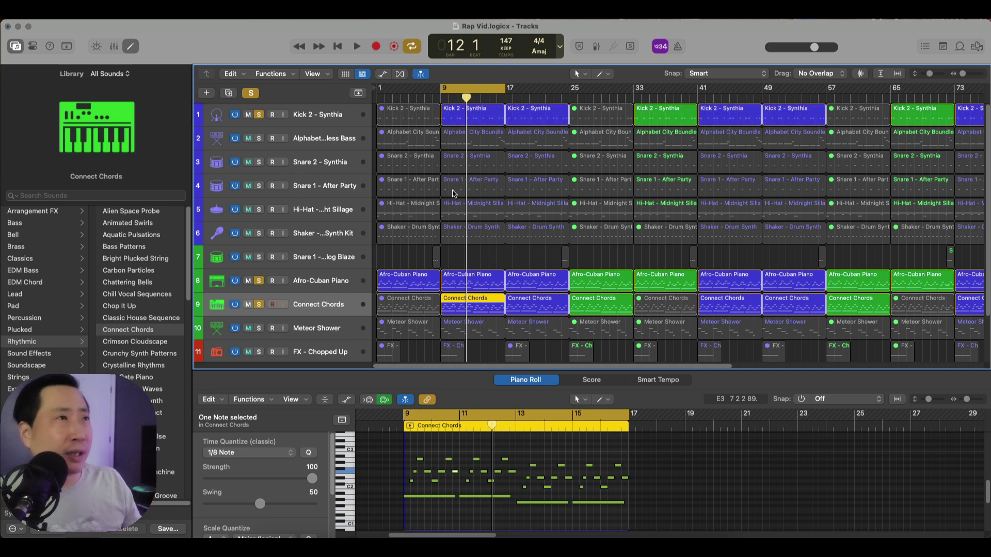
click(439, 98)
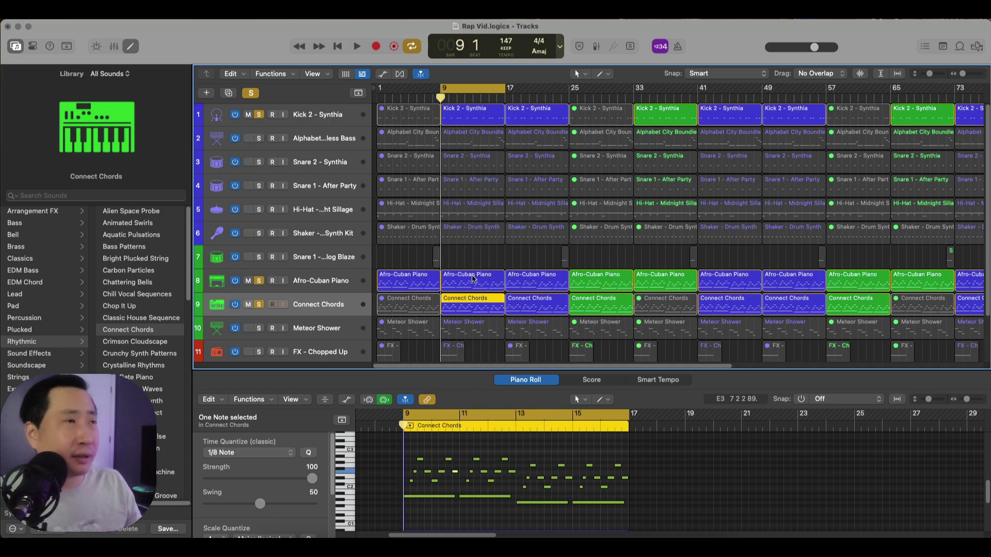
key(space)
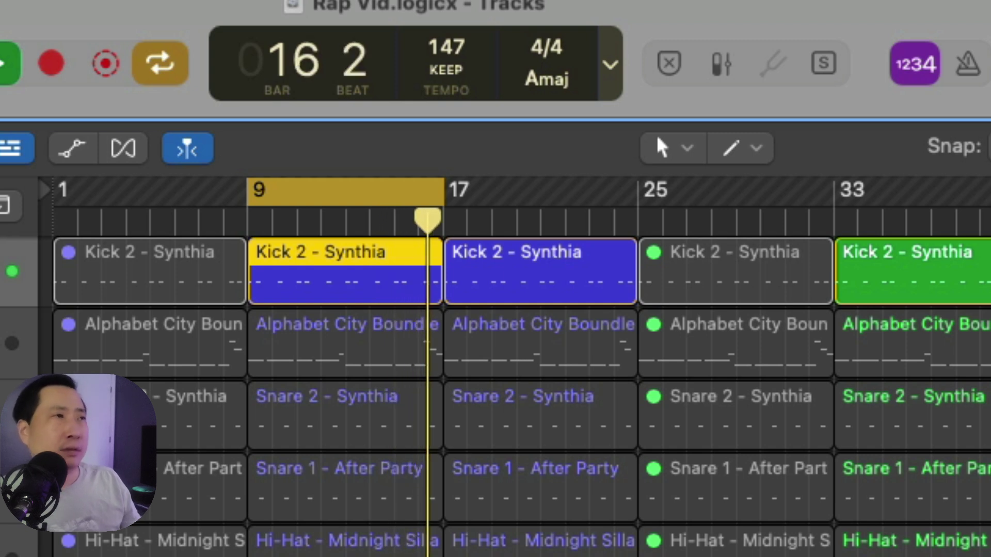
key(space)
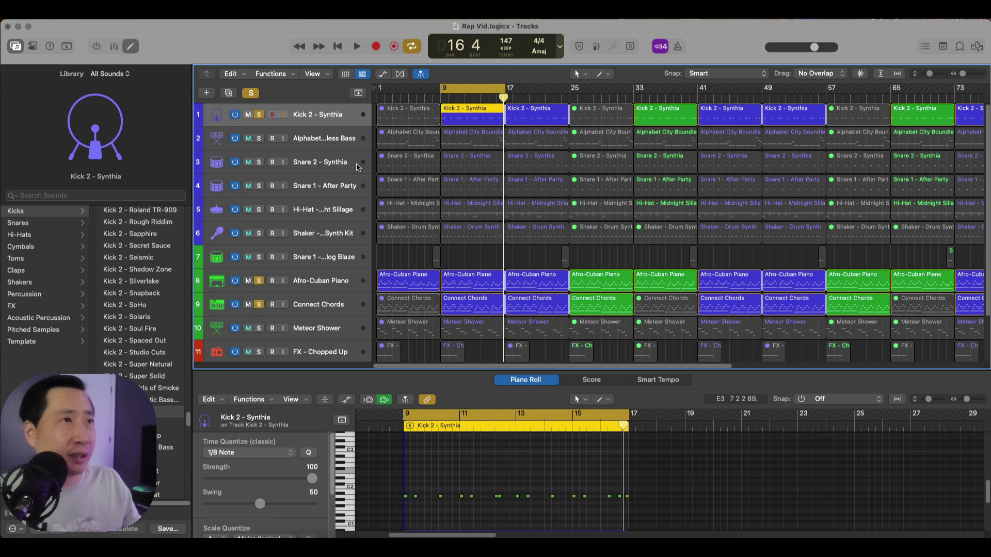
Add Snare 2 - Synthia to the soloed tracks and listen to the combination from bar 9.
key(Return)
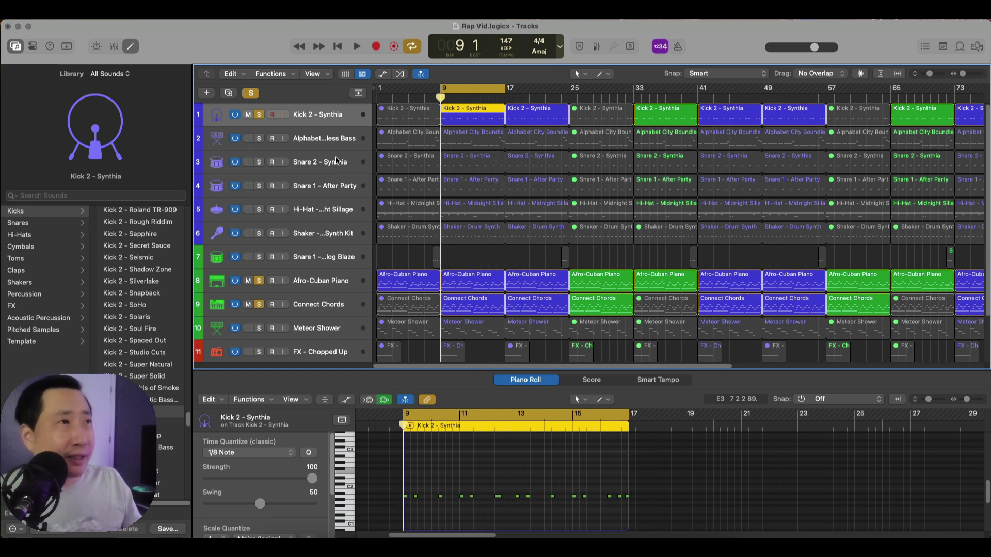
click(259, 162)
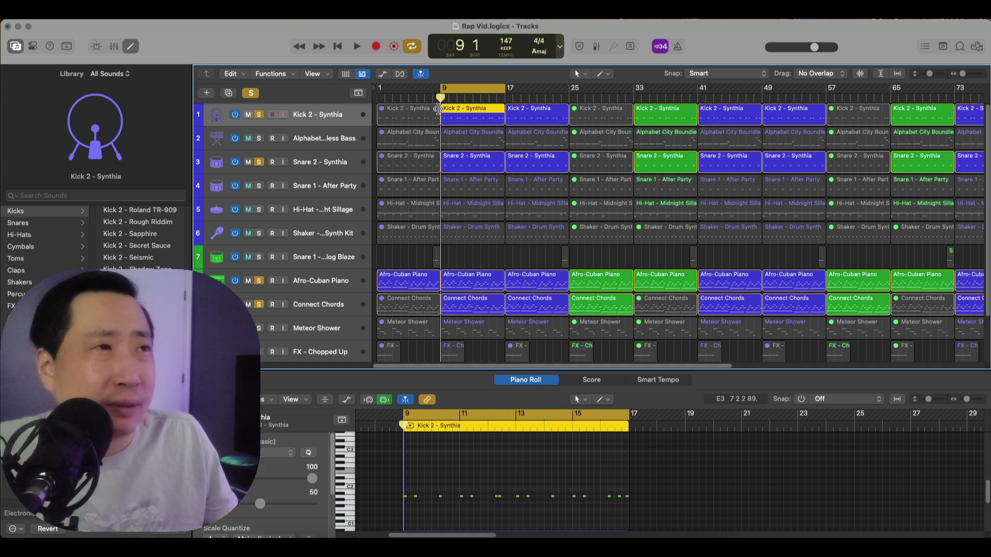
key(space)
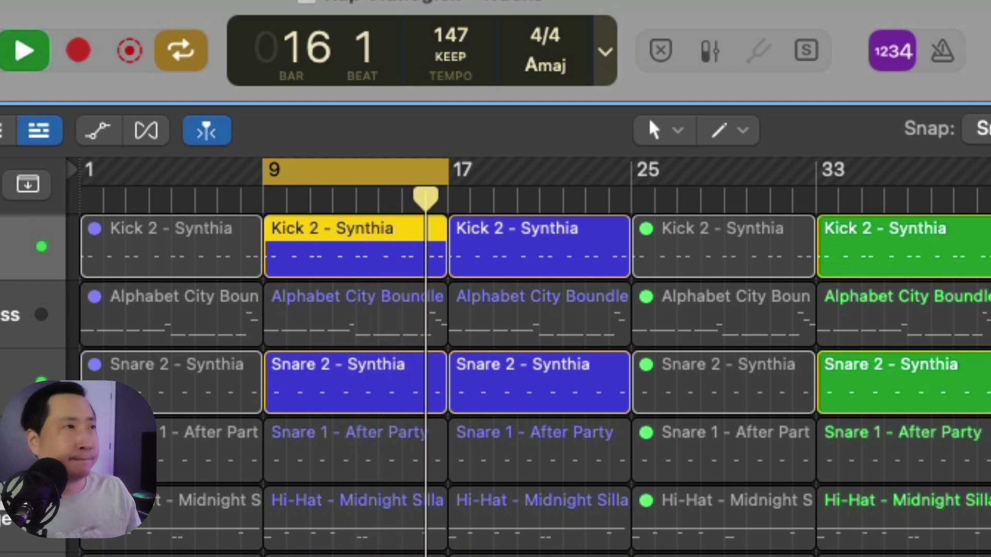
key(space)
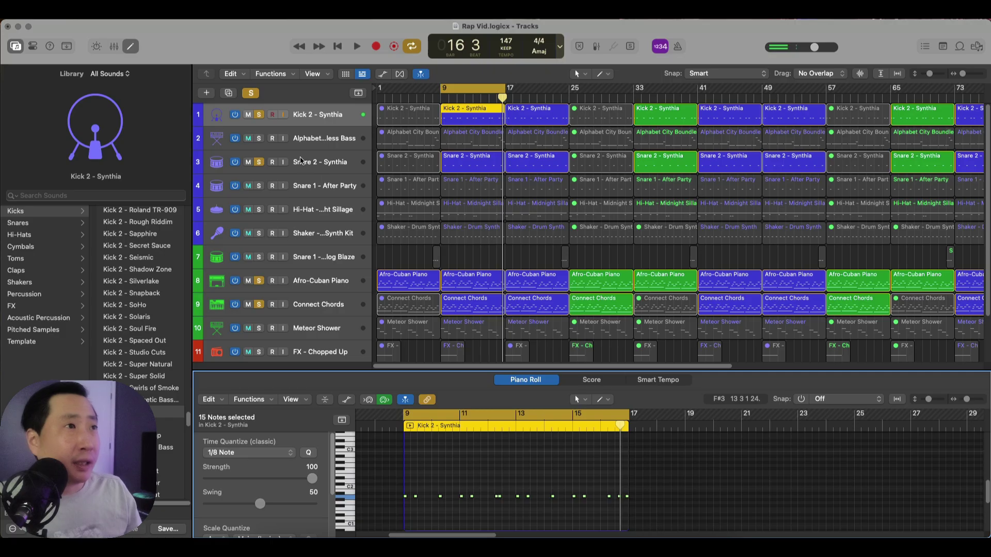
Select the Snare 2 - Synthia track and select all its snare hits in the Piano Roll.
click(309, 161)
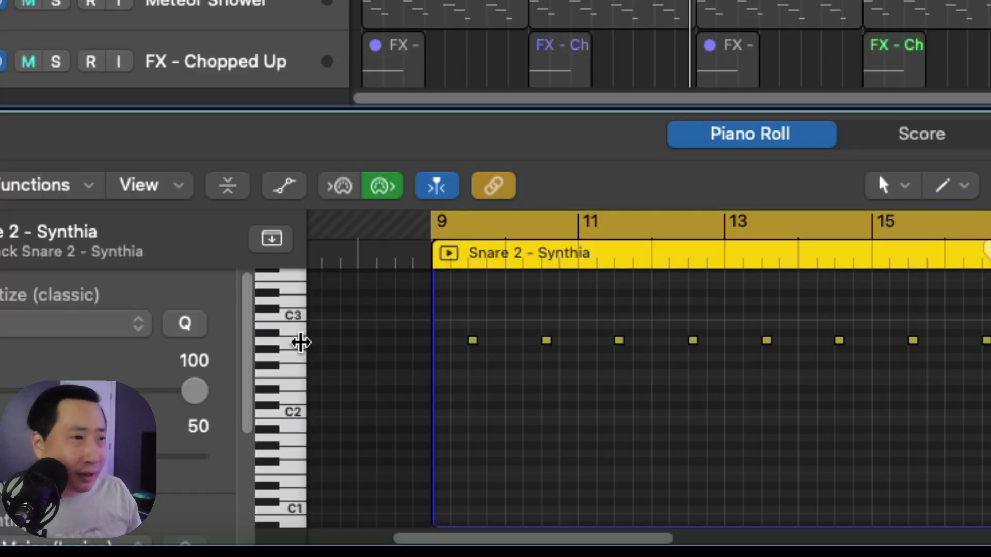
click(292, 344)
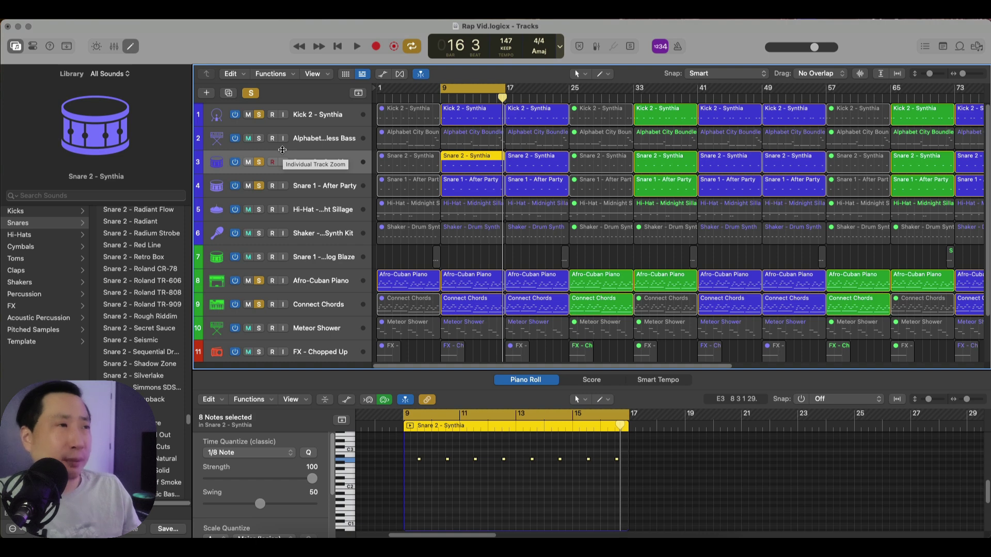
Unsolo Kick 2, Afro-Cuban Piano, Connect Chords and Snare 1 - After Party, and play Snare 2 alone from bar 9.
click(259, 115)
click(259, 280)
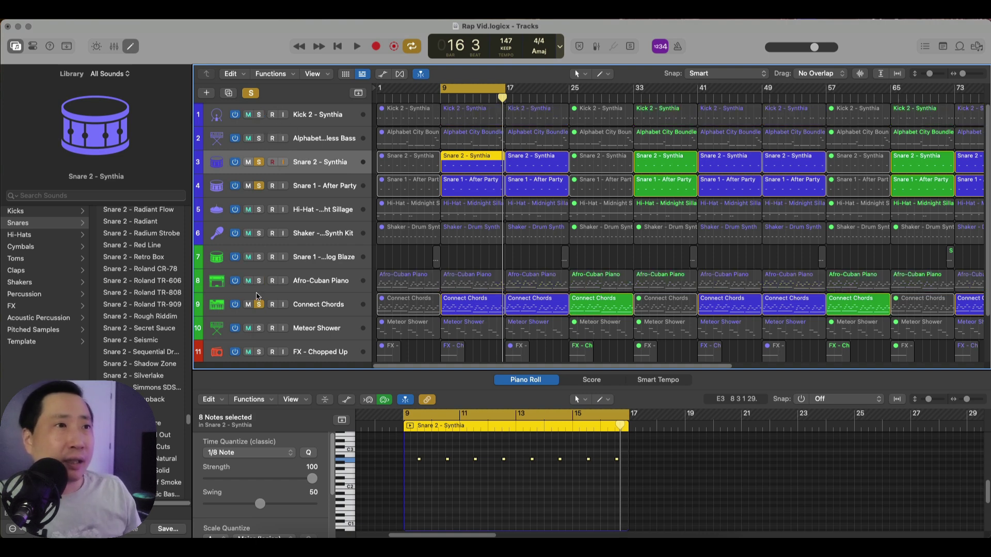
click(259, 304)
click(439, 98)
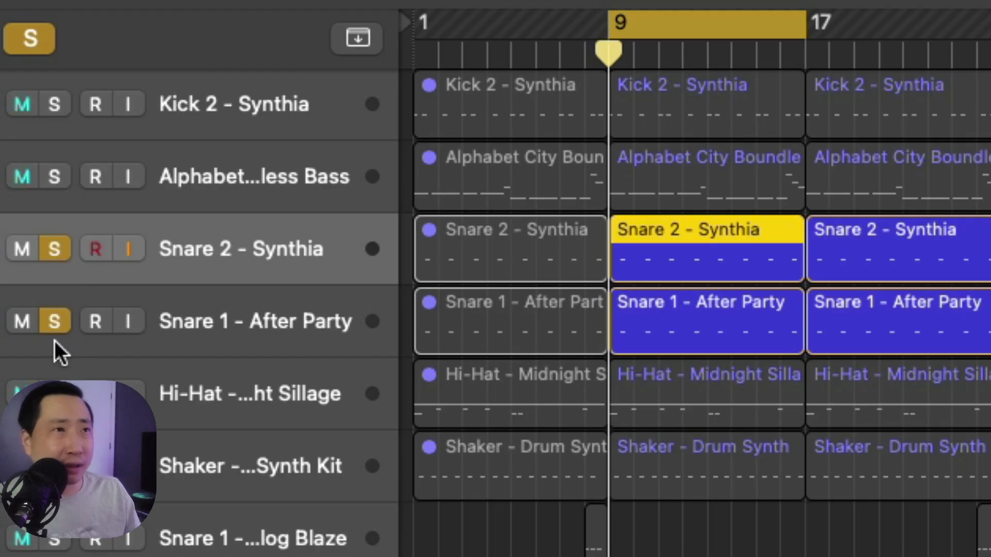
click(60, 323)
key(space)
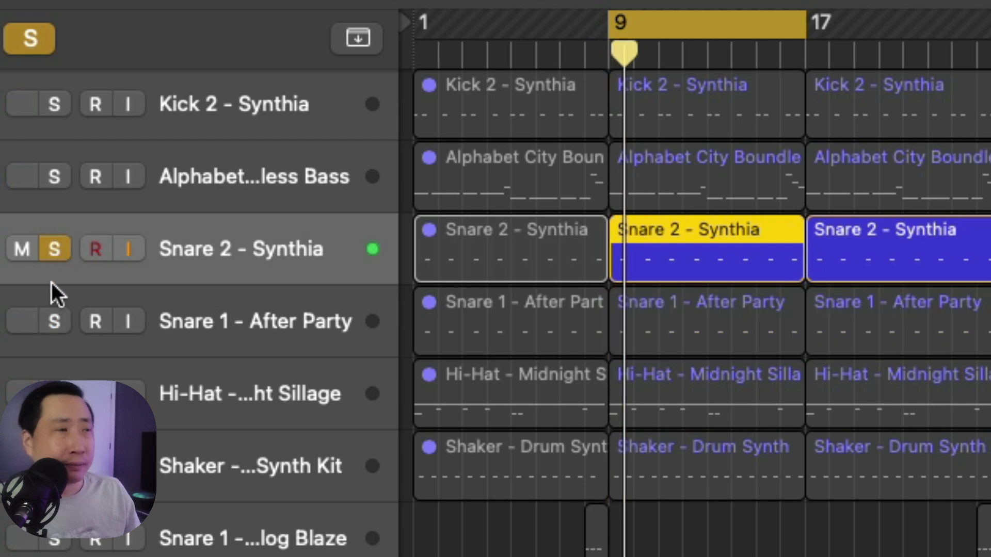
During playback, solo Snare 1 - After Party alone, and re-solo Snare 2 to hear both snares layered.
click(54, 324)
click(52, 251)
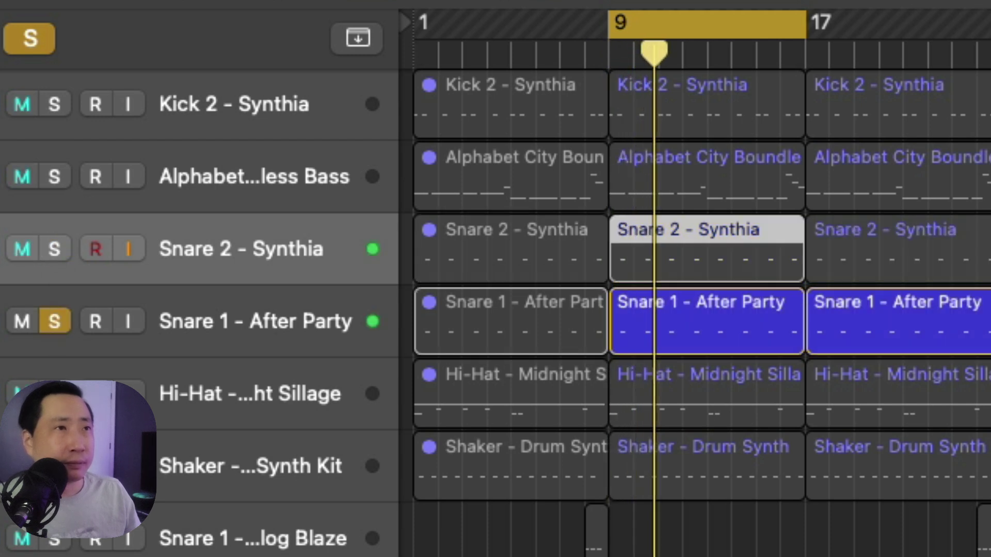
click(63, 252)
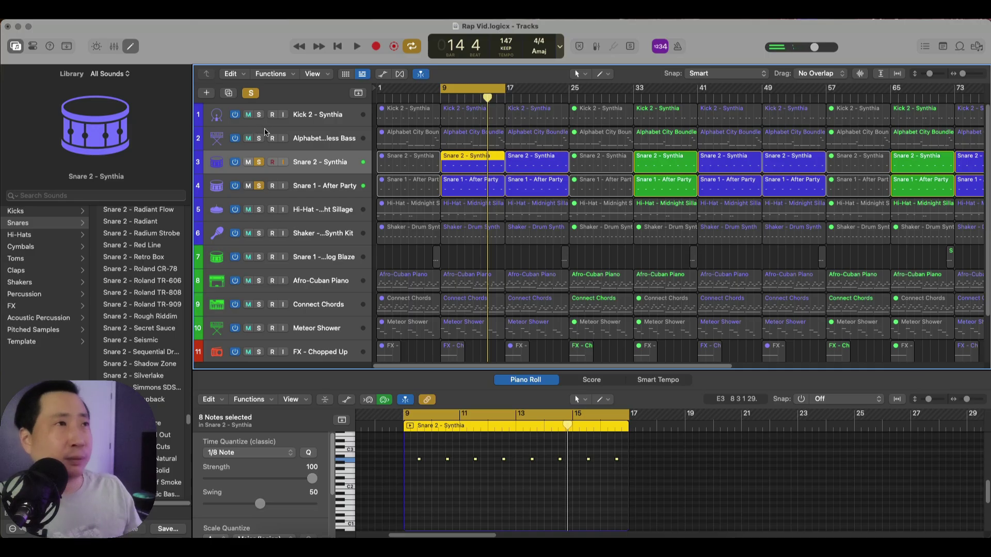
Solo Kick 2, Afro-Cuban Piano and Connect Chords along with both snares and listen to the mix.
click(260, 115)
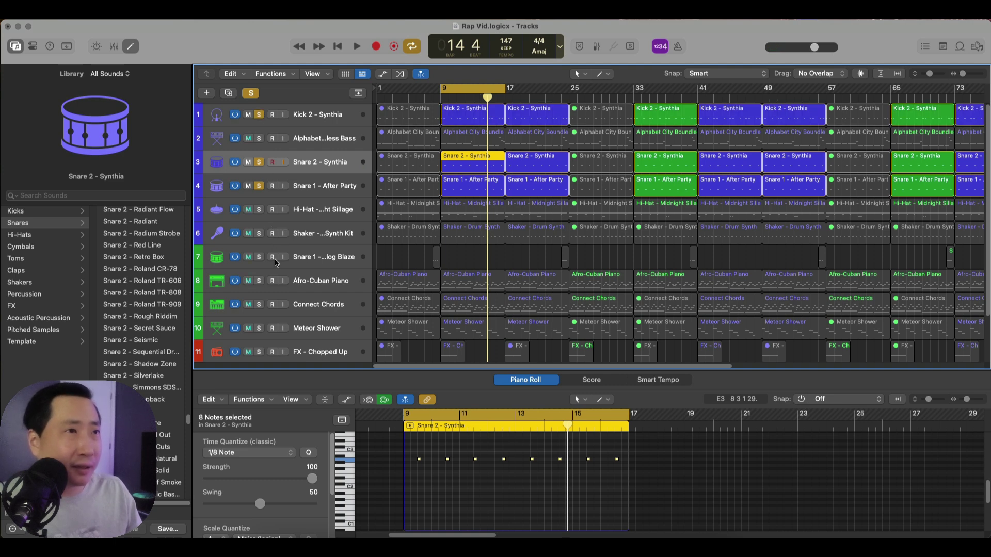
click(260, 282)
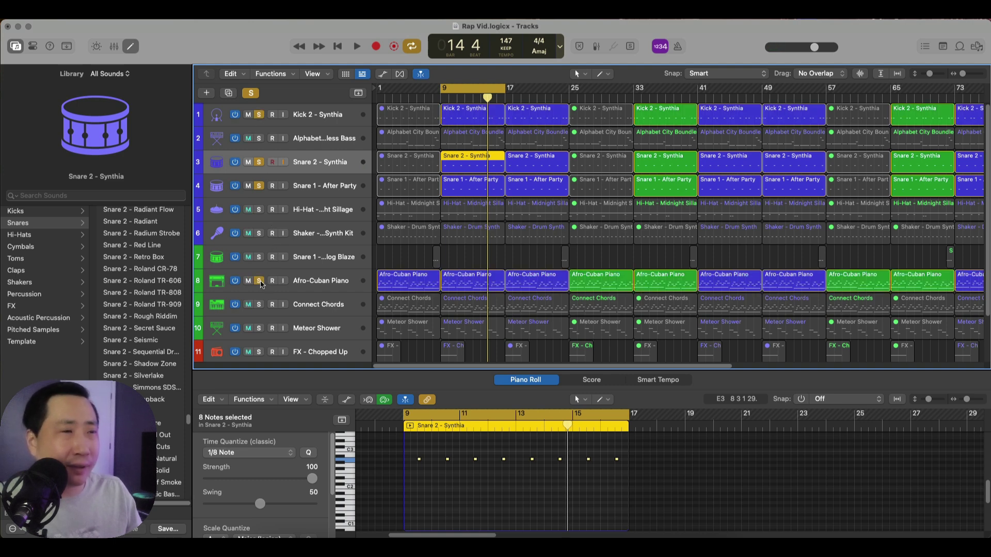
click(260, 306)
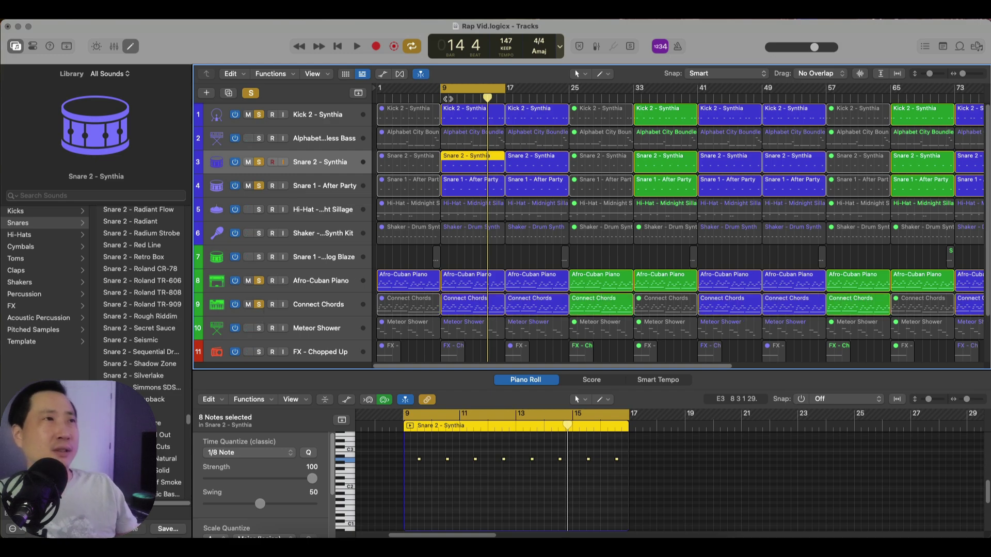
key(space)
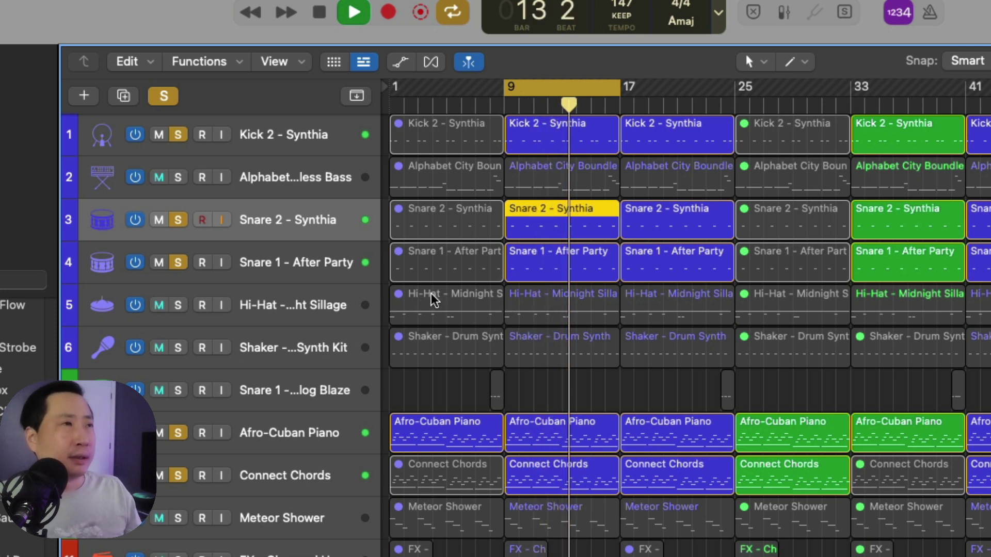
key(space)
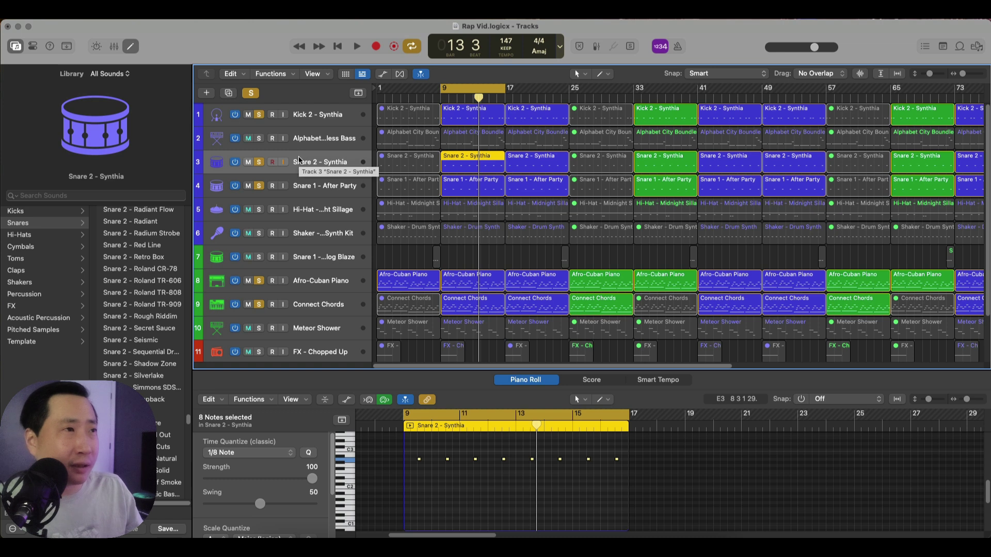
Add Hi-Hat - Midnight Sillage to the soloed tracks and select its region at bar 9 for playback.
click(259, 210)
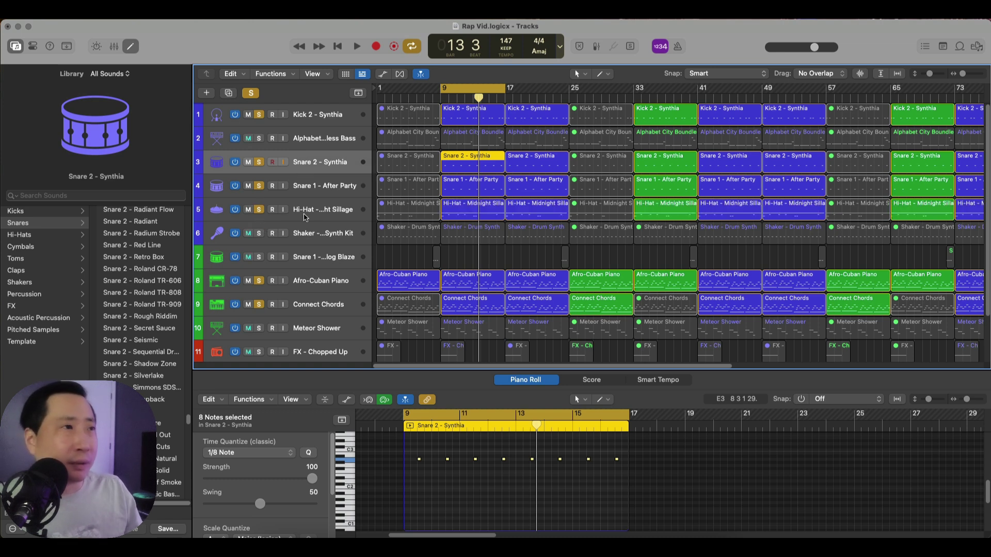
click(332, 216)
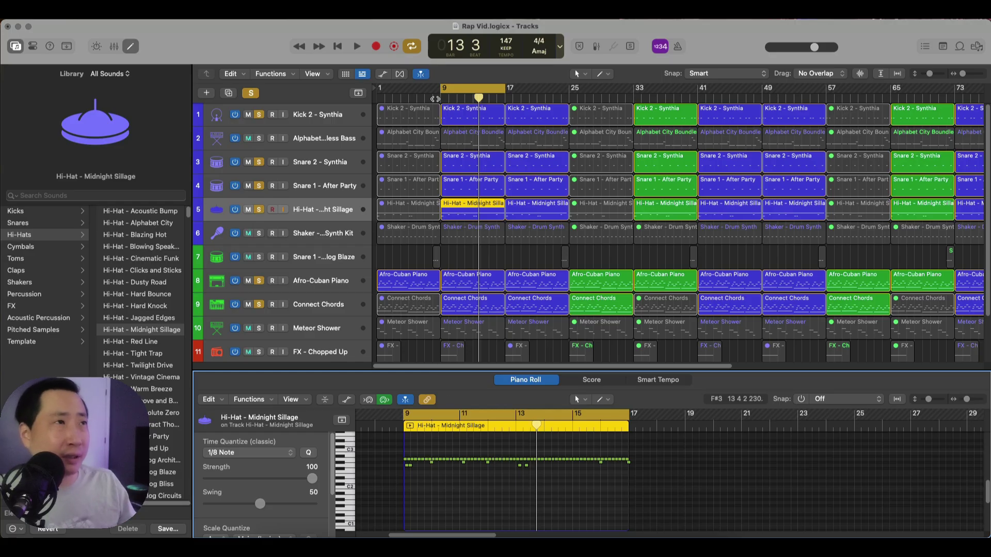
key(space)
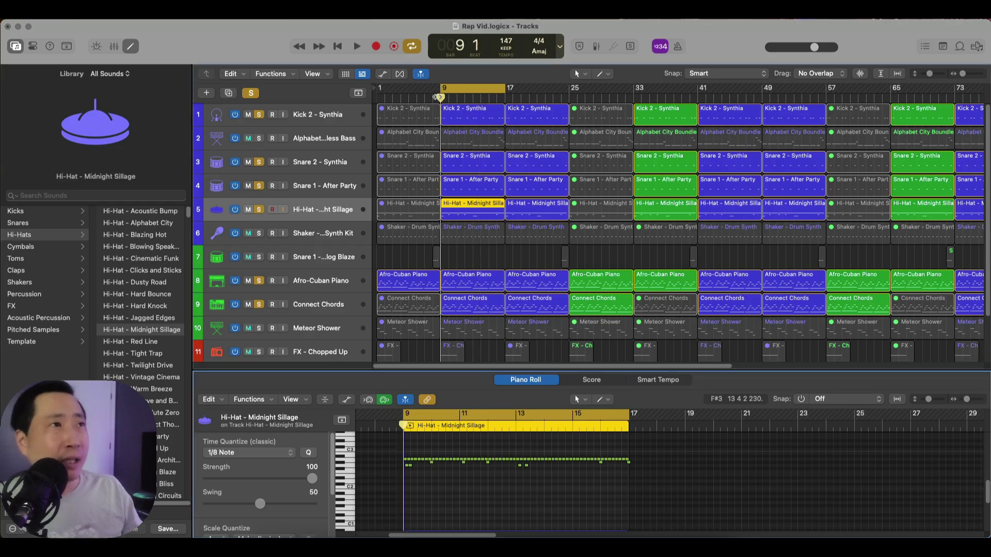
click(491, 203)
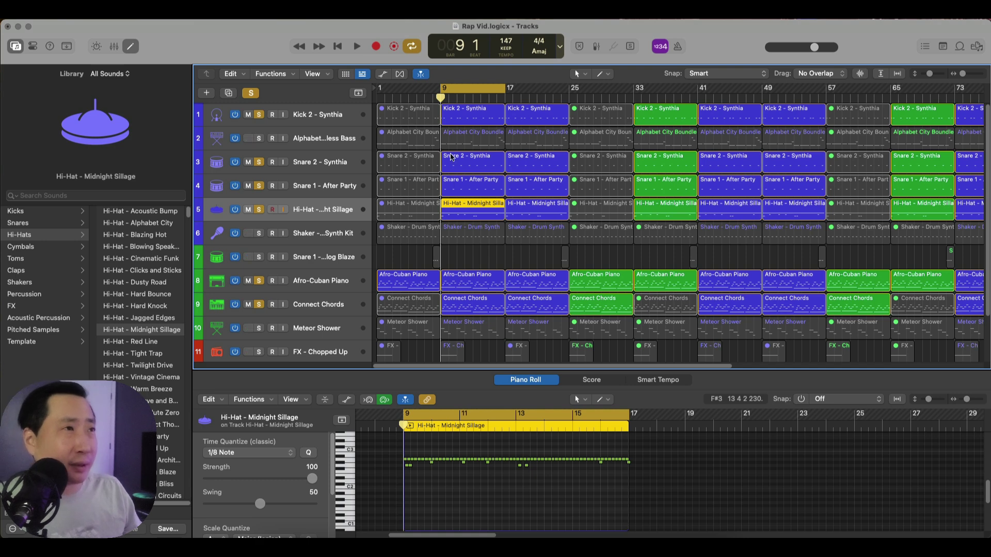
Listen with the hi-hat, add Alphabet City Boundless Bass to the soloed tracks, and play its selected region from bar 9.
key(space)
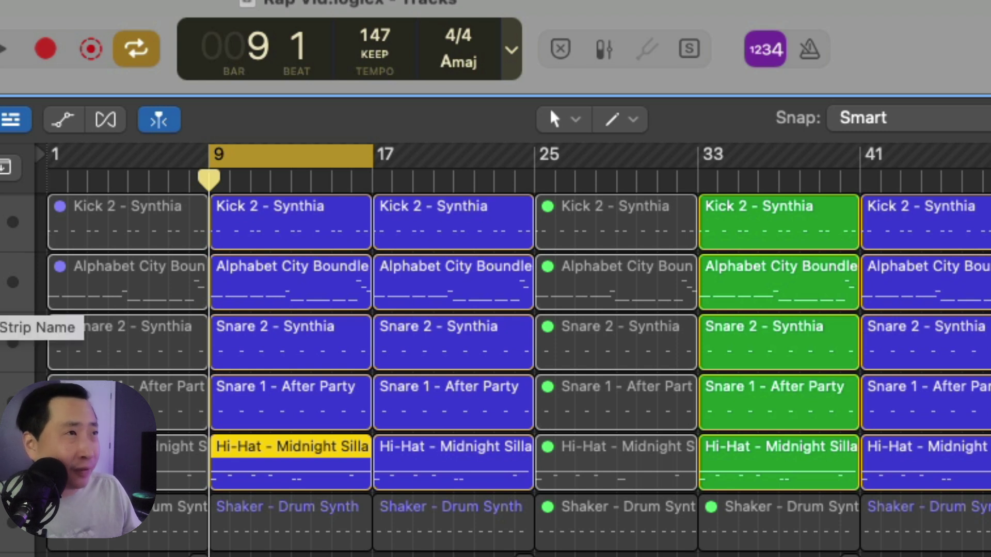
click(290, 266)
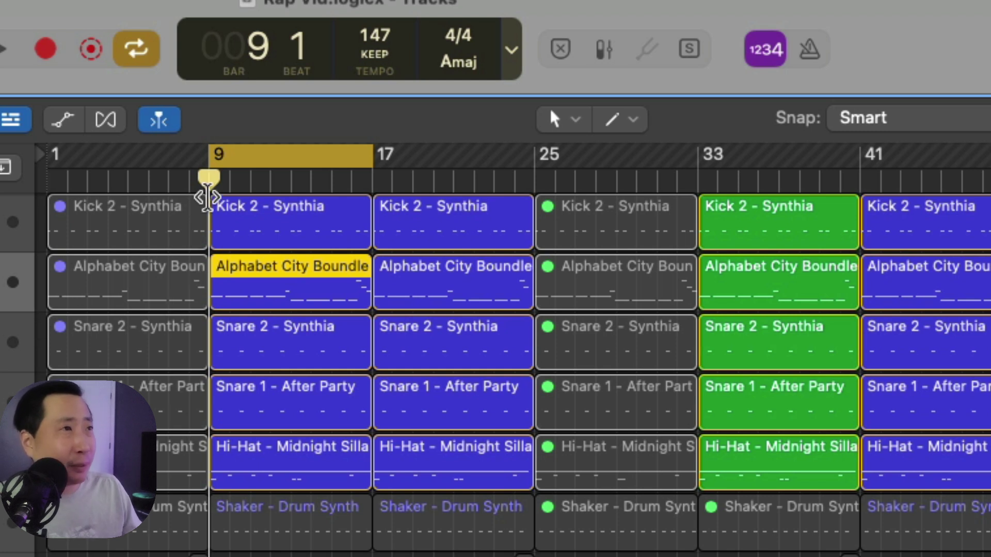
key(space)
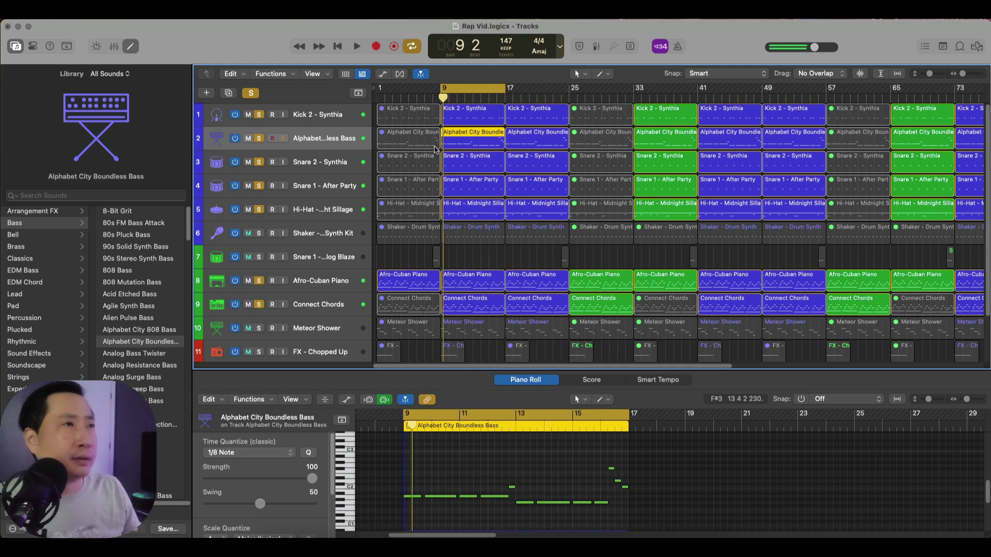
Add Shaker - Drum Synth Kit to the soloed tracks and play the mix from bar 9 with no region selected.
click(465, 247)
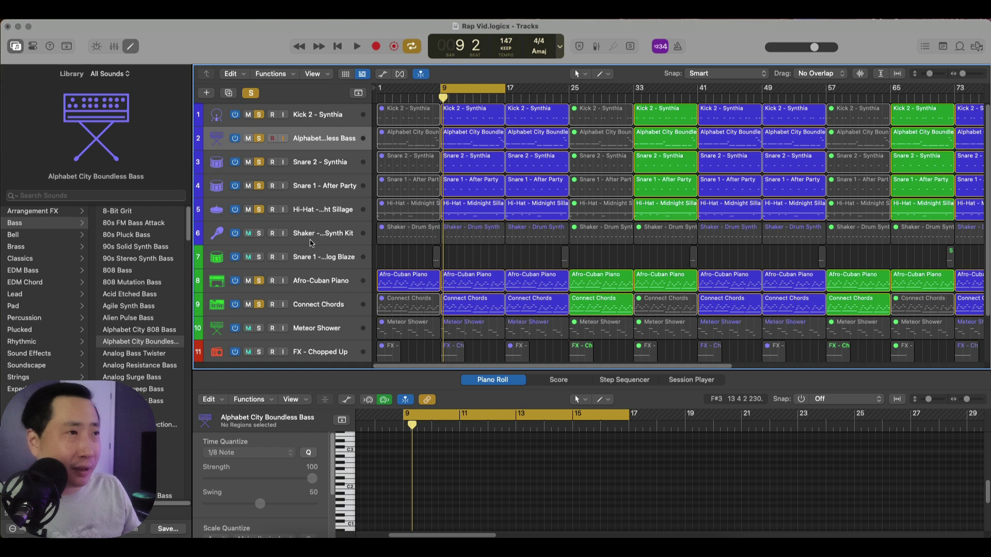
click(259, 236)
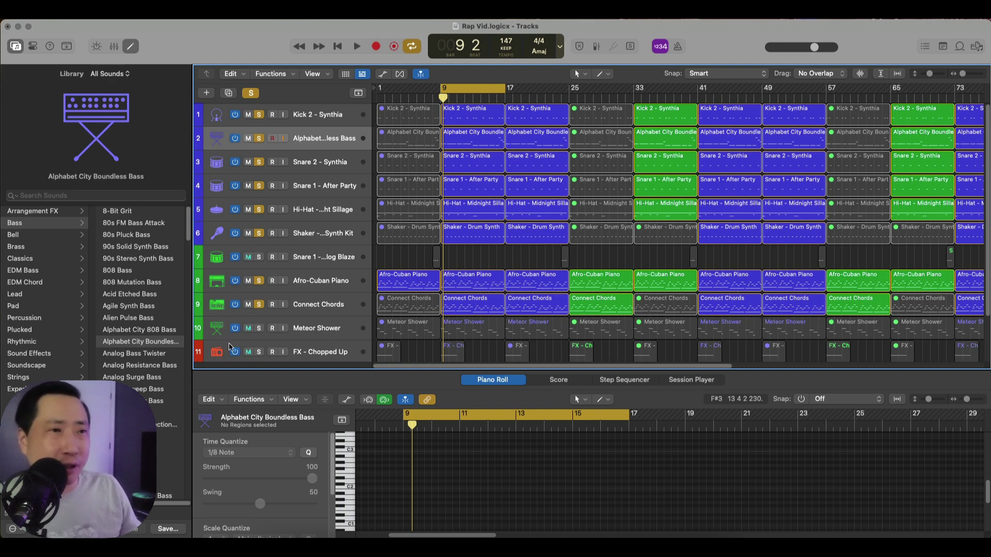
click(230, 349)
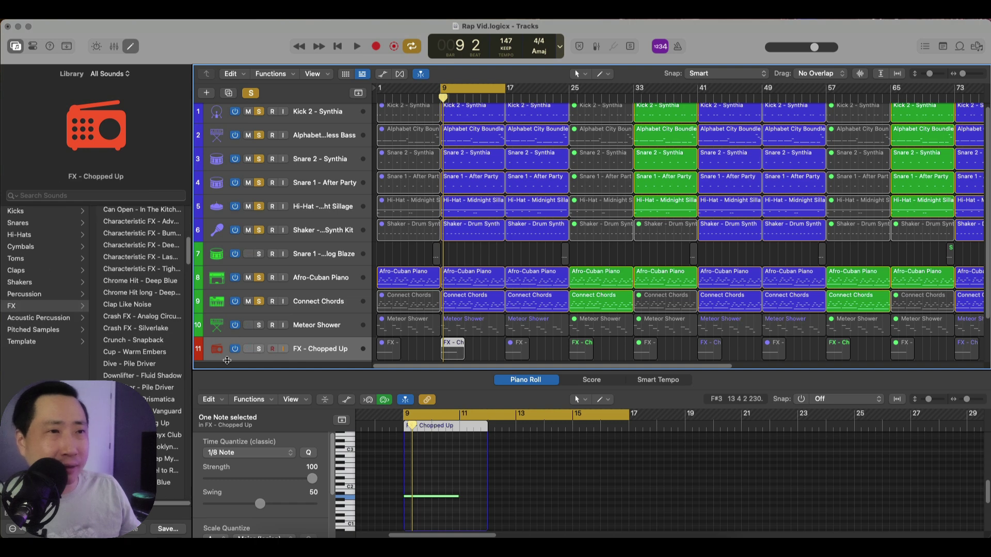
scroll(226, 251, down, 2)
scroll(227, 255, up, 2)
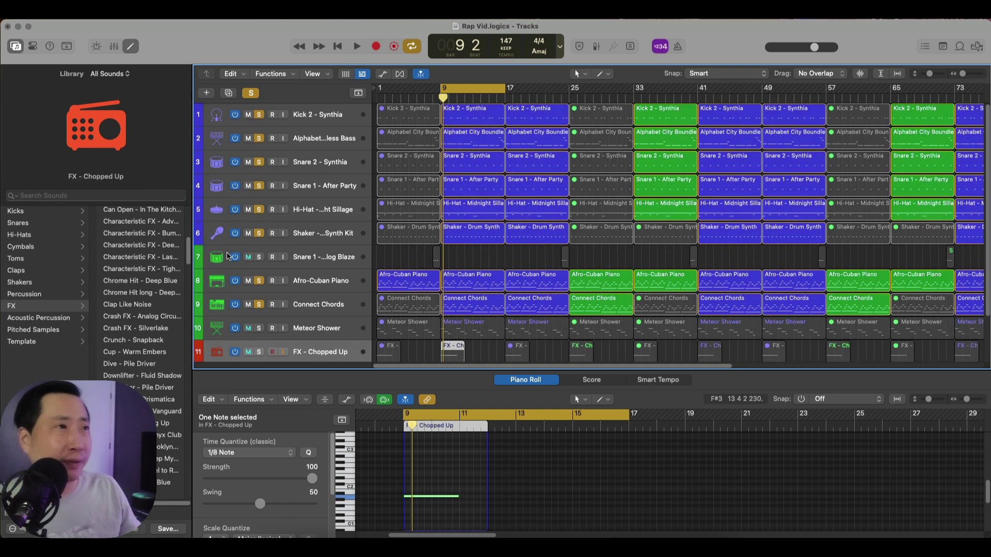
click(441, 263)
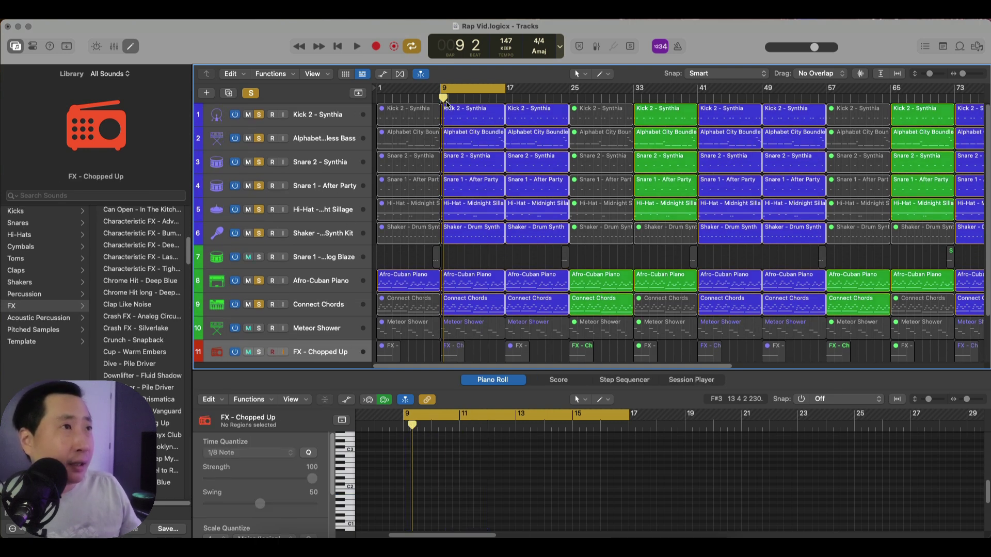
click(441, 98)
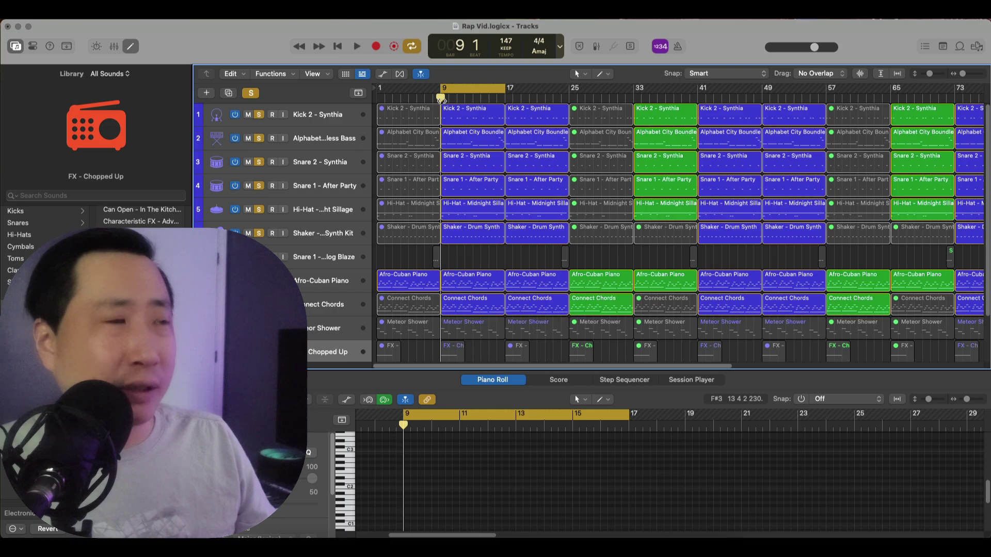
key(space)
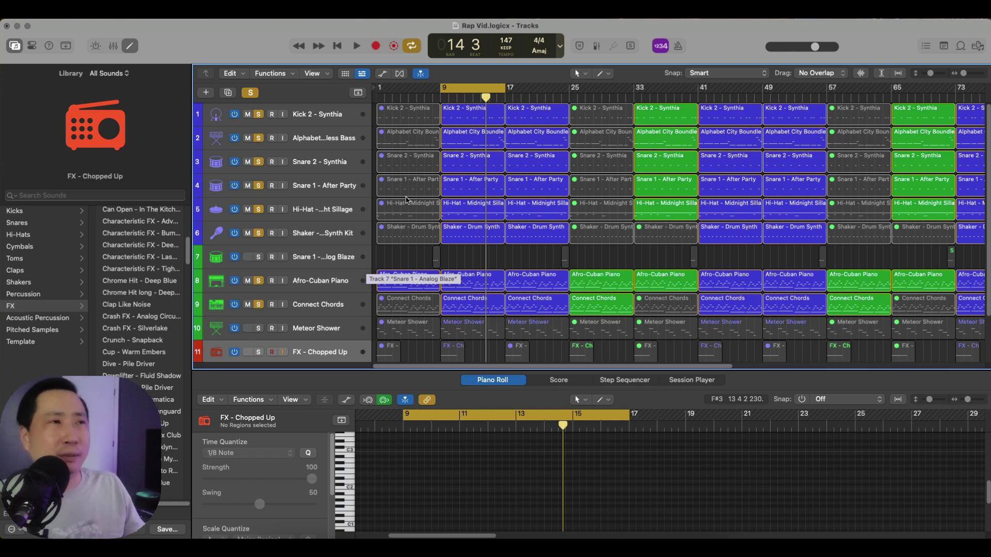
Return the playhead to bar 9, replay the soloed mix with the shaker, and stop playback.
key(Return)
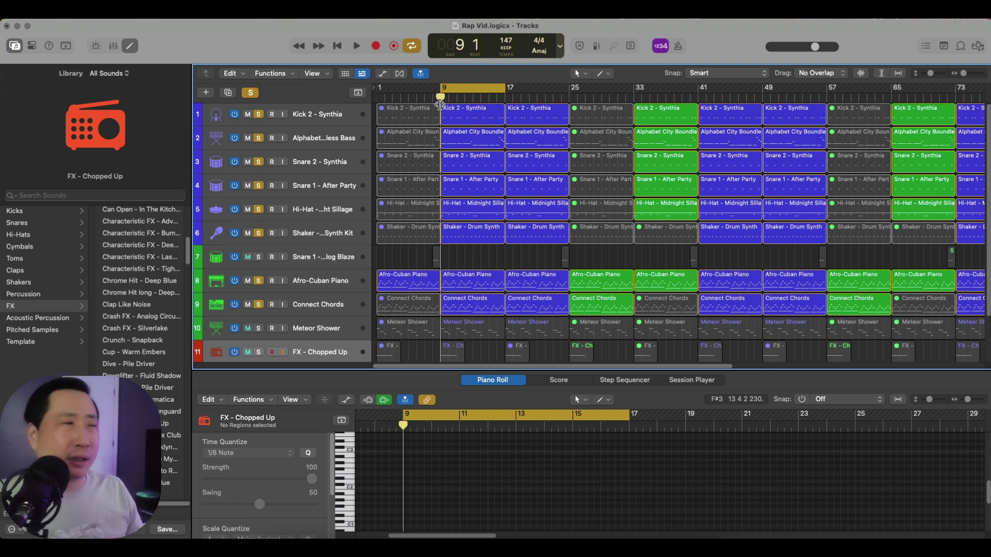
key(space)
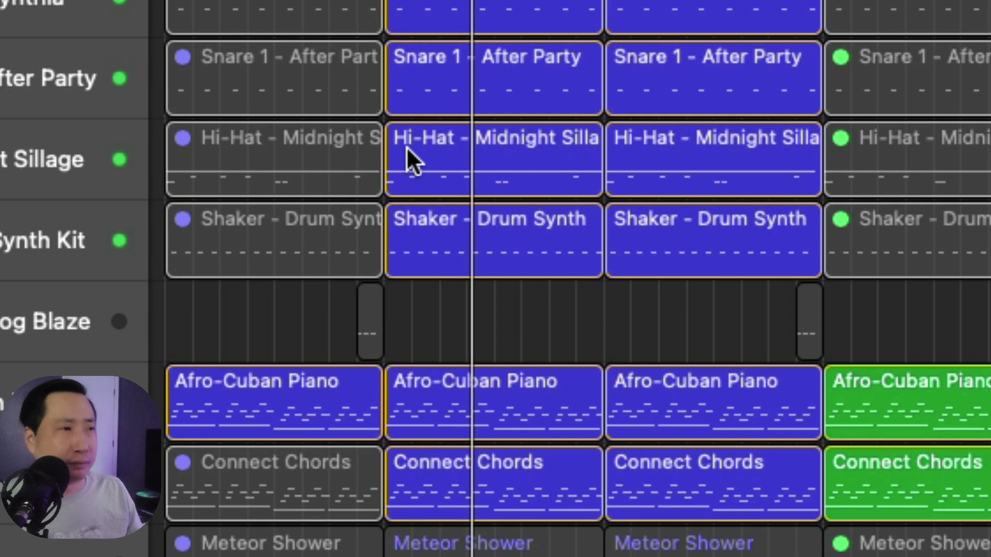
key(space)
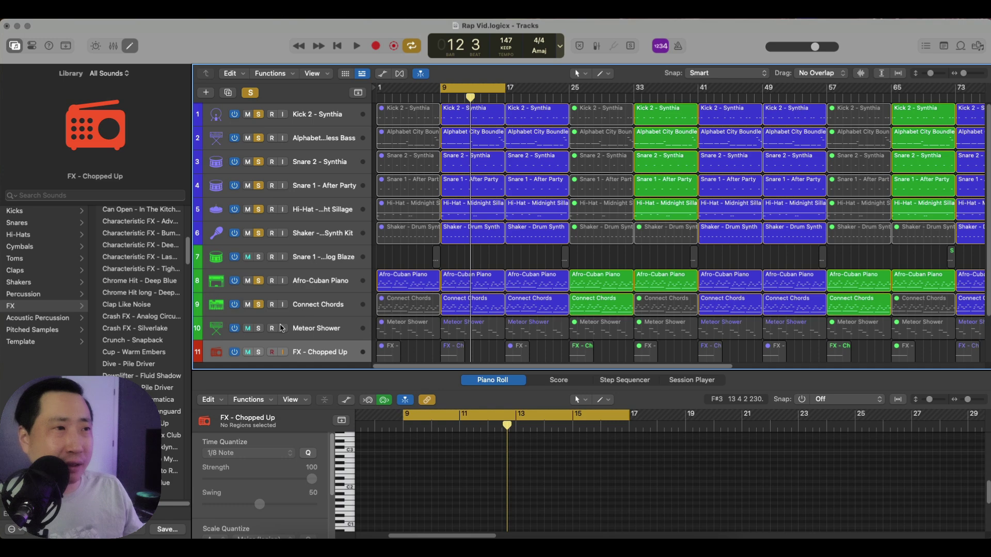
Solo Meteor Shower too, select its region at bar 9, and play the mix from there.
click(258, 329)
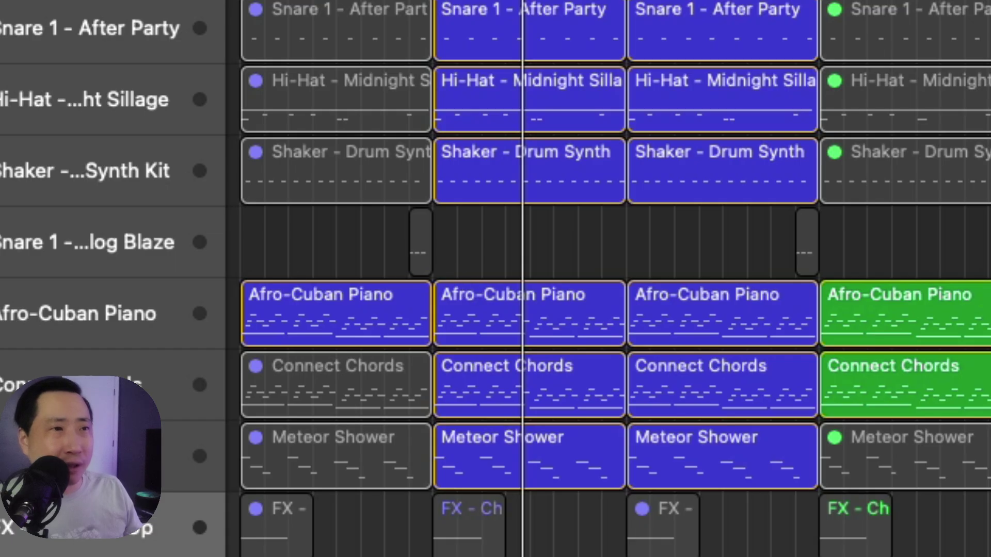
click(516, 439)
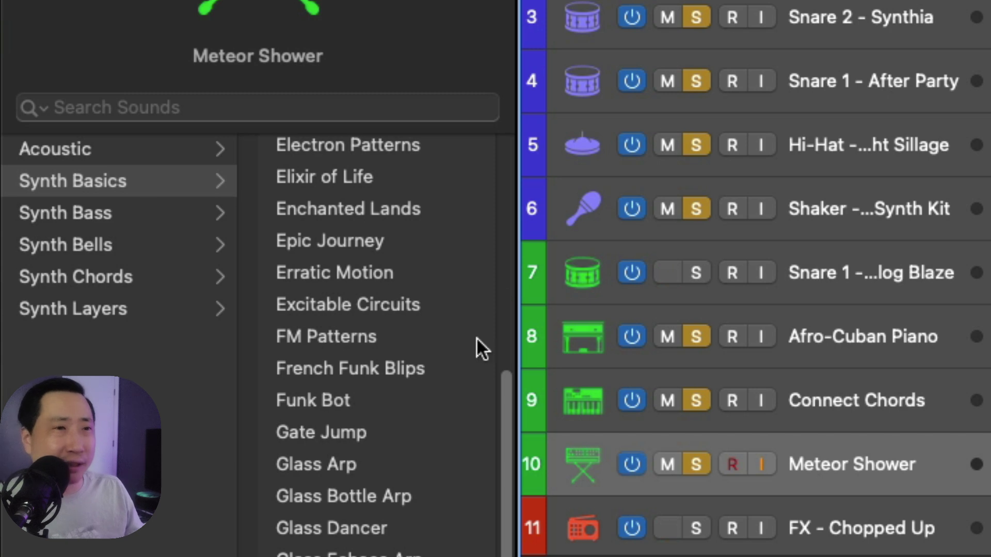
scroll(299, 516, down, 5)
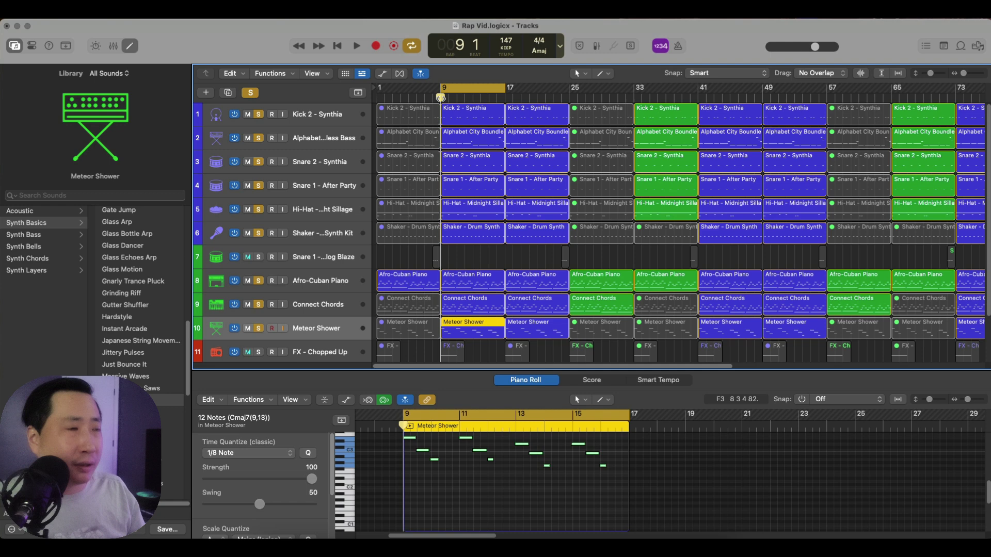
key(space)
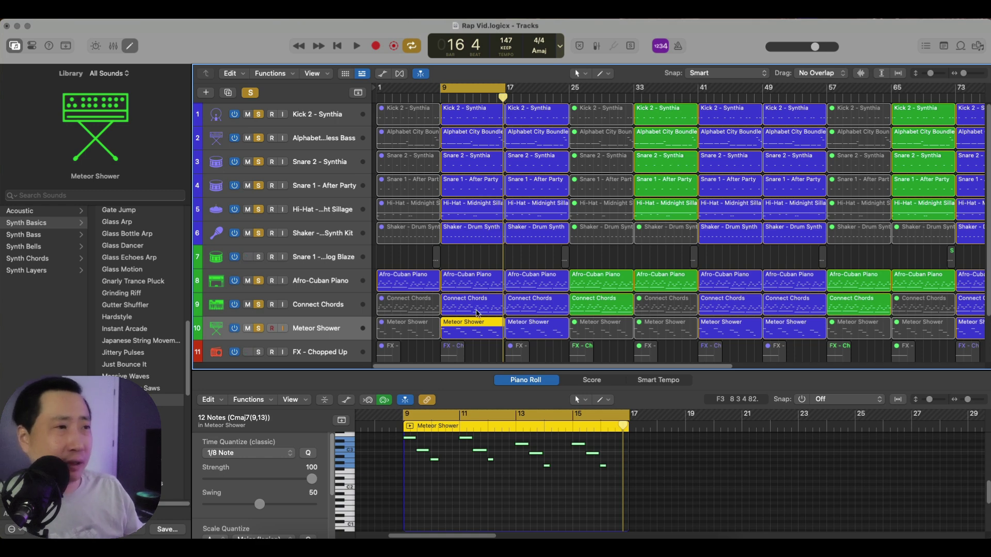
Add FX - Chopped Up to the soloed tracks, select its region at bar 9, and play the layered mix from bar 9.
scroll(478, 320, down, 2)
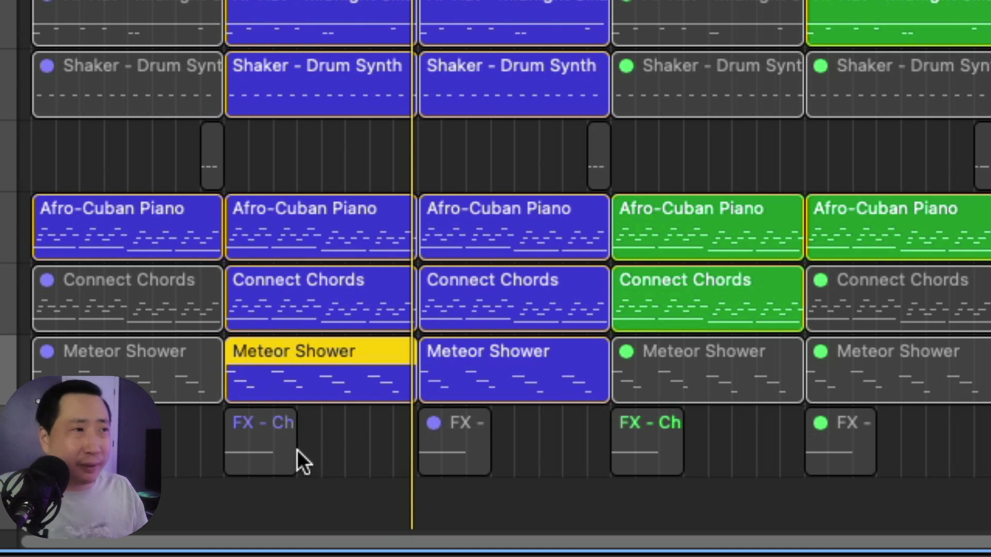
click(290, 450)
click(438, 454)
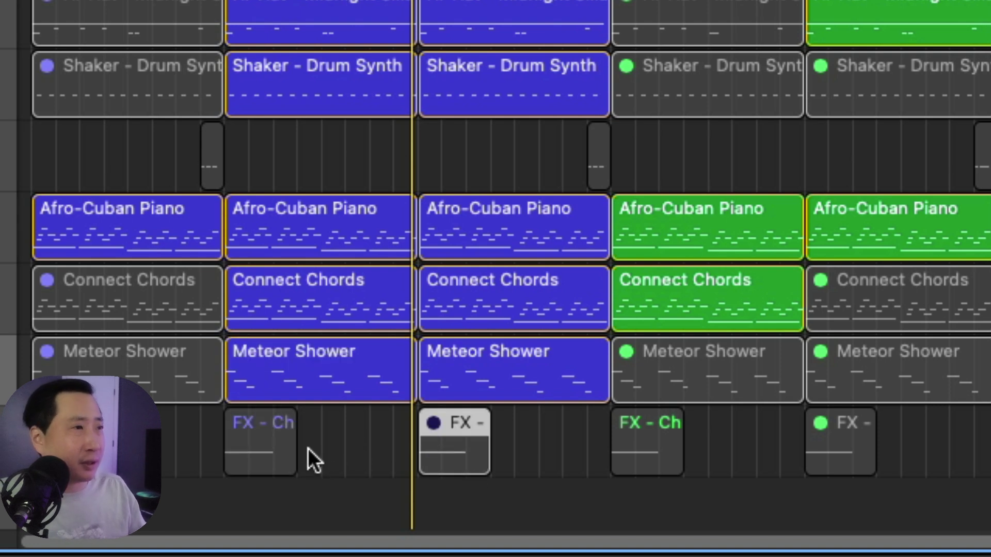
click(242, 454)
key(shift+e)
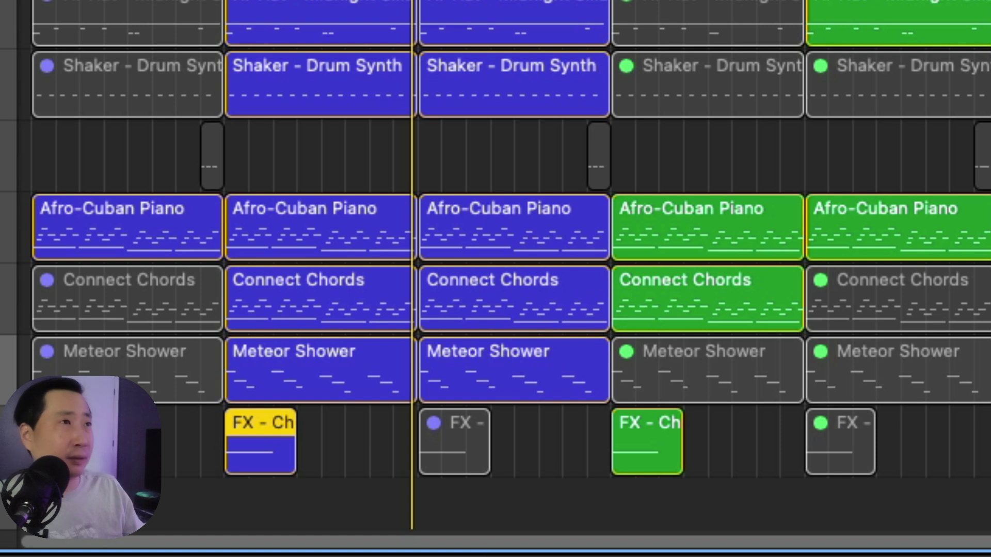
key(comma)
key(space)
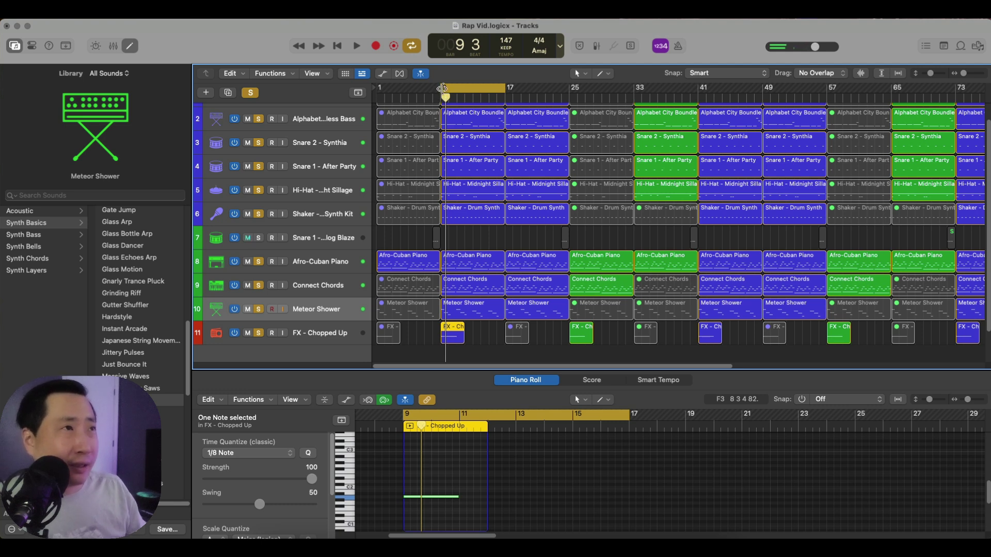
Extend the cycle range to cover the whole arrangement from bar 1 to bar 97.
drag(443, 89, 379, 88)
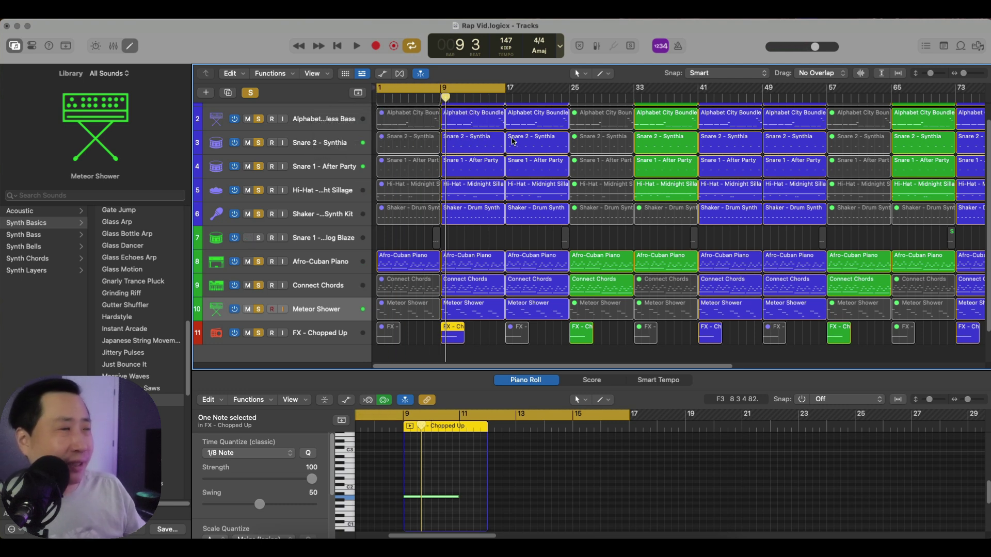
drag(505, 89, 945, 142)
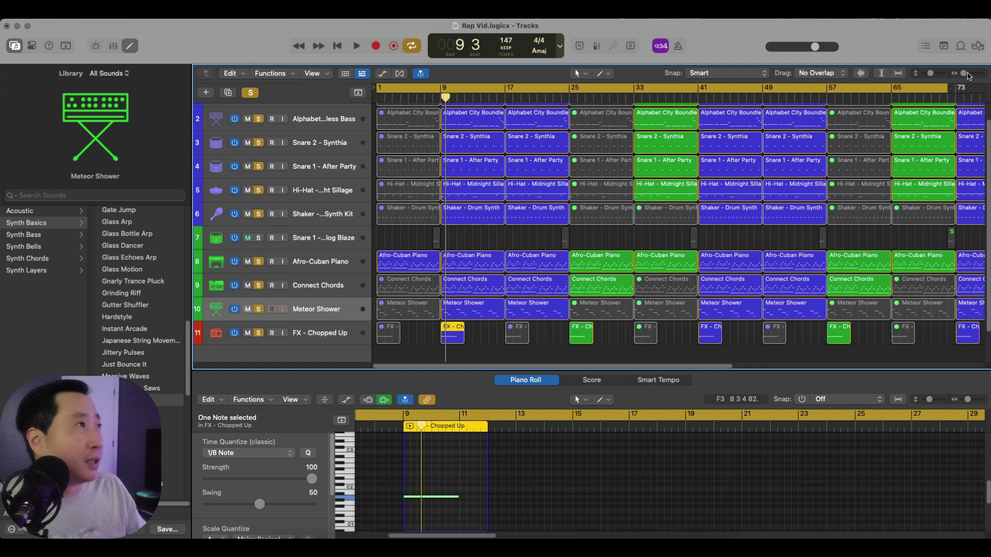
drag(969, 76, 964, 75)
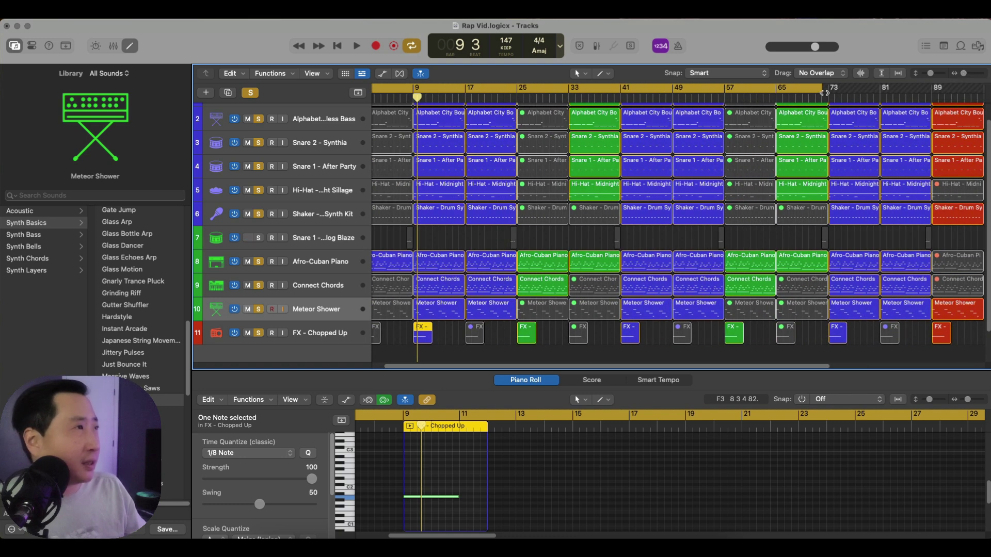
drag(822, 90, 977, 110)
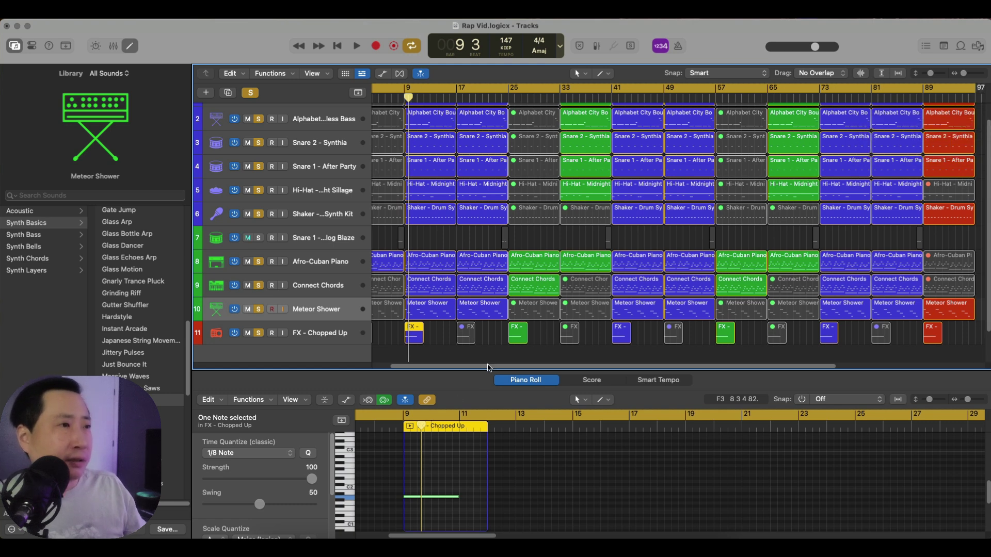
scroll(489, 367, left, 3)
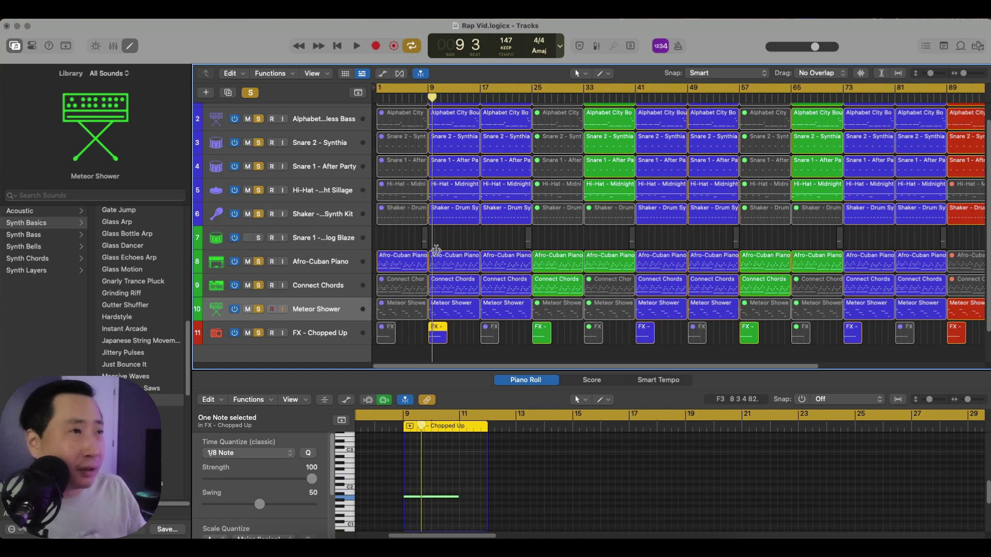
Solo Snare 1 - Analog Blaze, and unsolo Alphabet City Boundless Bass, Snare 2, Snare 1 - After Party, the hi-hat and the shaker.
click(428, 240)
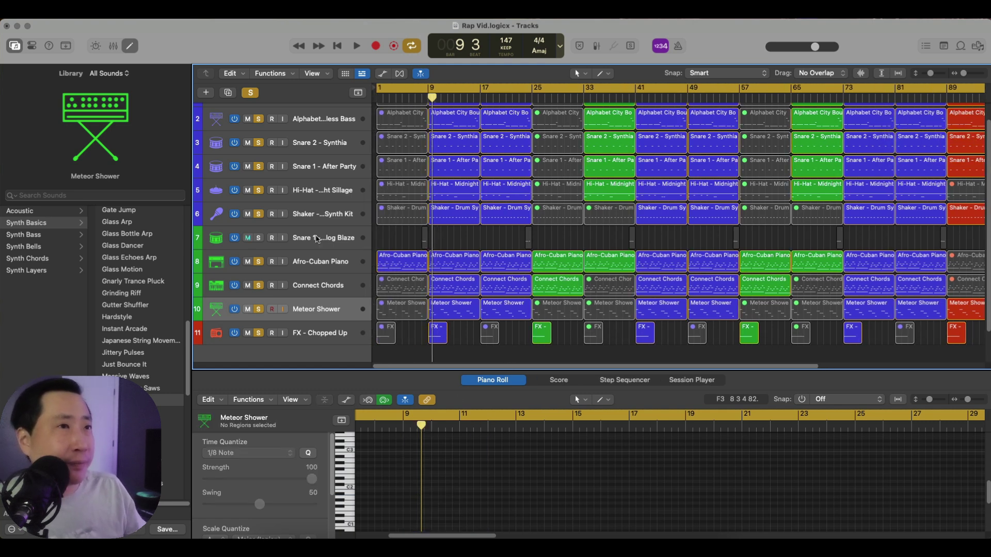
click(259, 238)
click(258, 119)
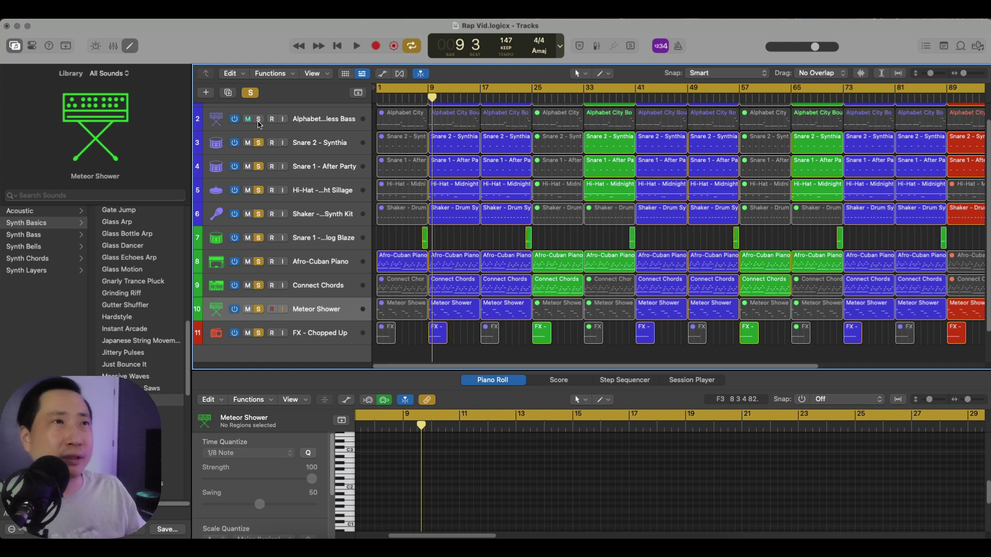
click(258, 152)
click(258, 167)
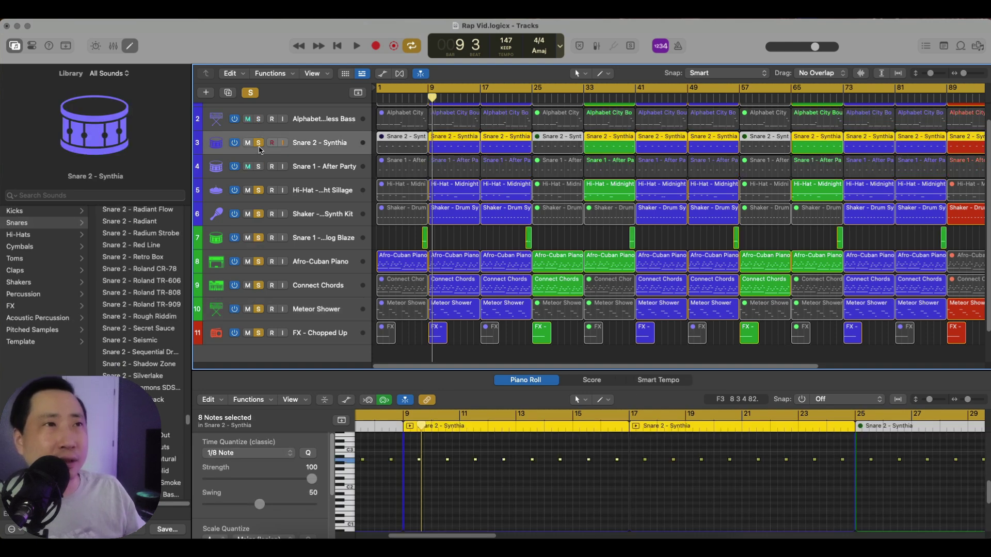
click(259, 145)
click(257, 192)
click(257, 215)
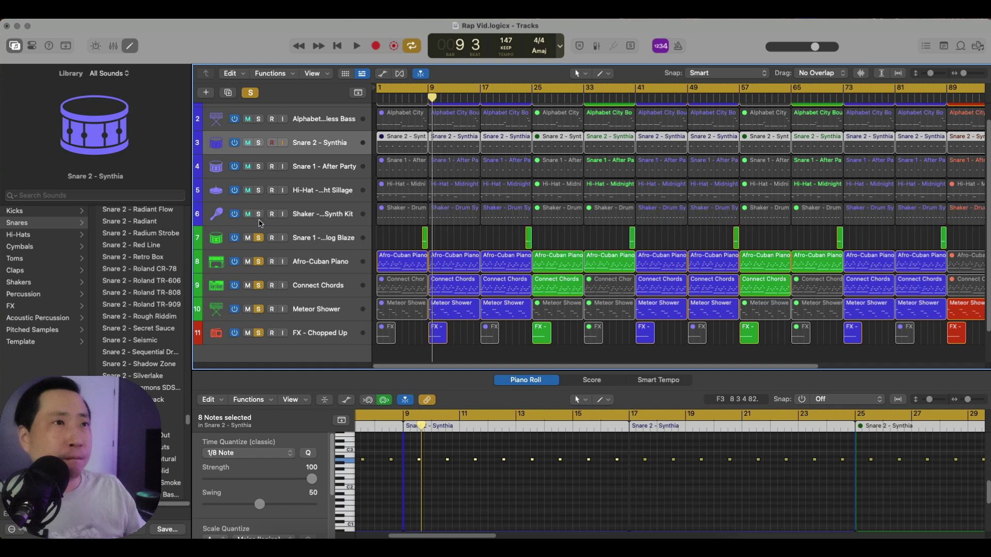
Unsolo Snare 1 - Analog Blaze, Afro-Cuban Piano, Connect Chords, Meteor Shower and FX - Chopped Up, and clear the region selection.
click(259, 238)
click(258, 262)
click(259, 285)
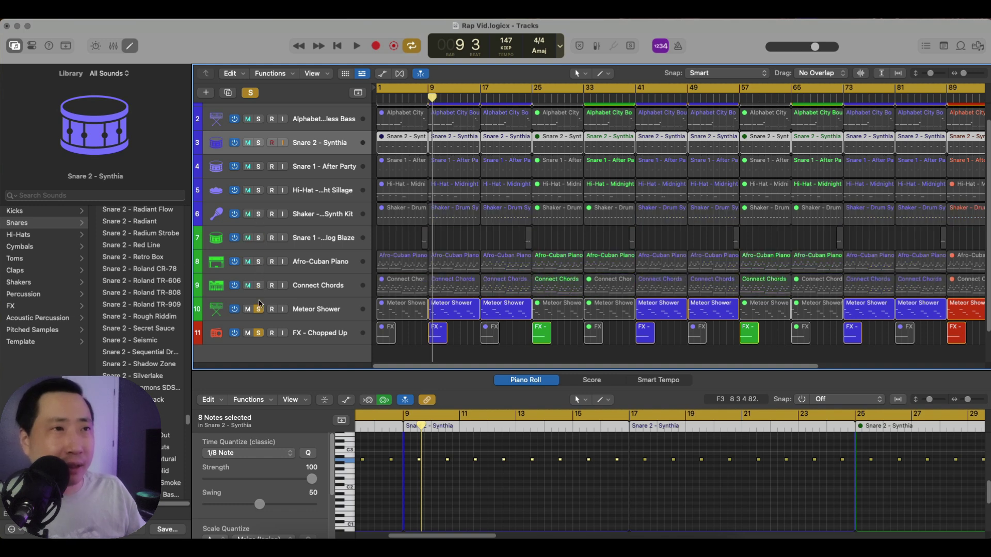
click(259, 310)
click(258, 333)
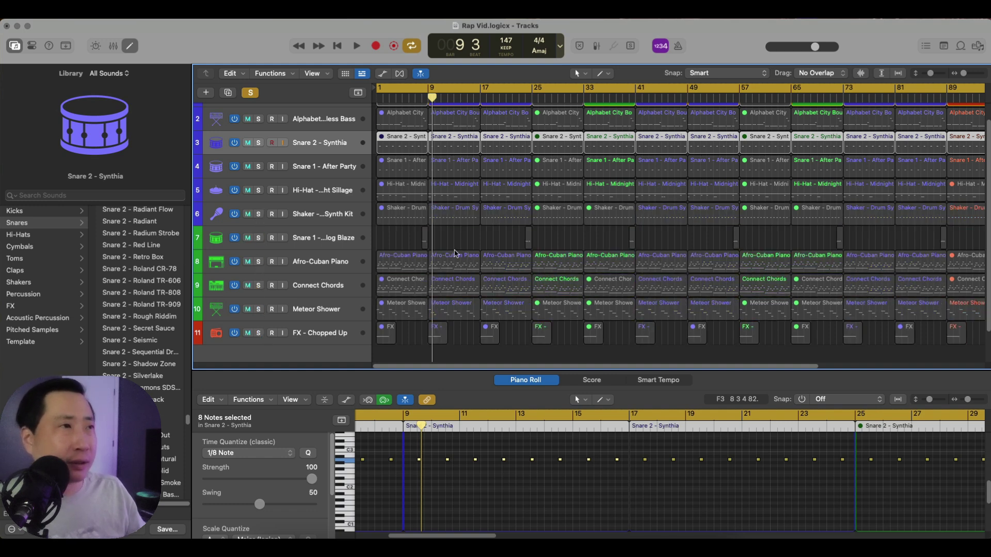
click(456, 254)
click(484, 246)
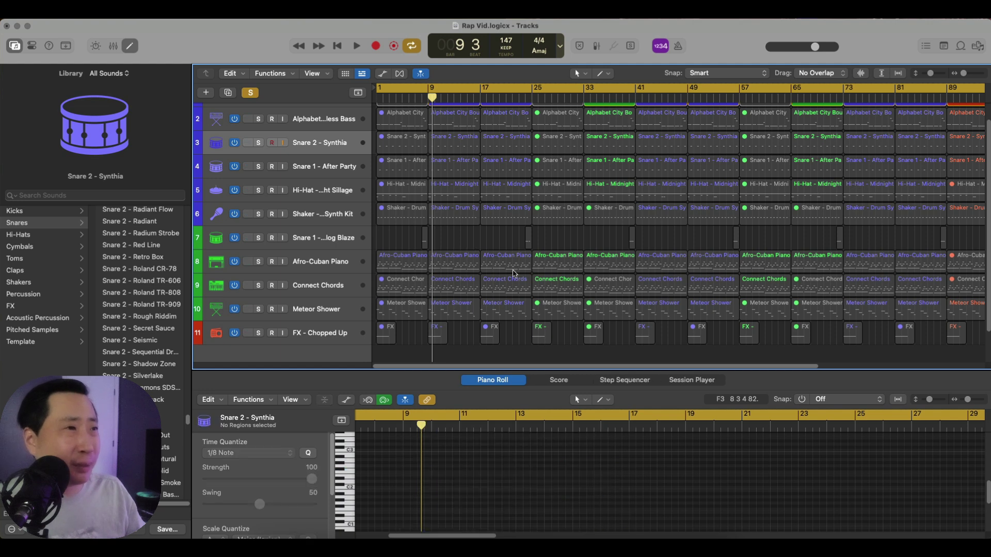
Toggle the mute state of the Snare 2 - Synthia and Alphabet City Boundless Bass tracks.
mouse_move(249, 123)
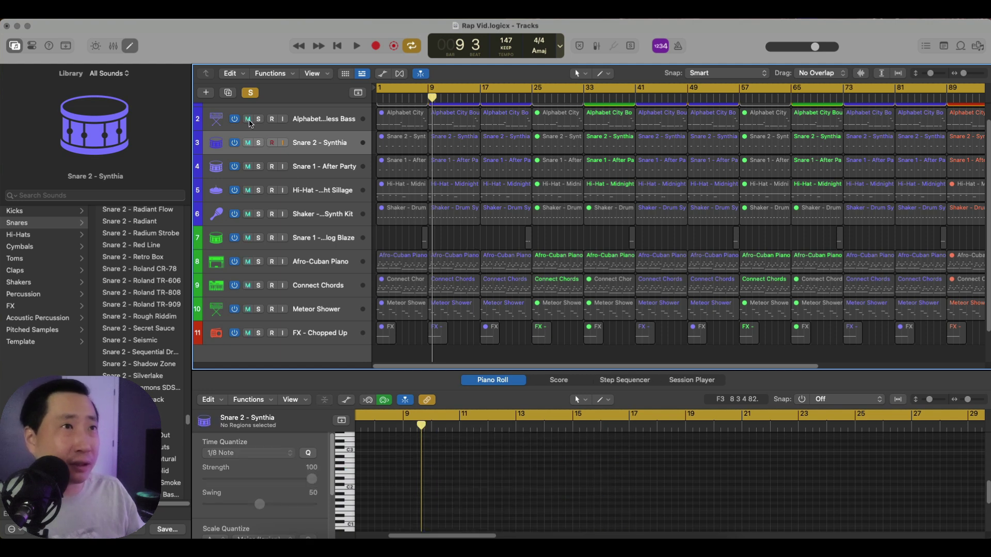
click(247, 143)
click(249, 120)
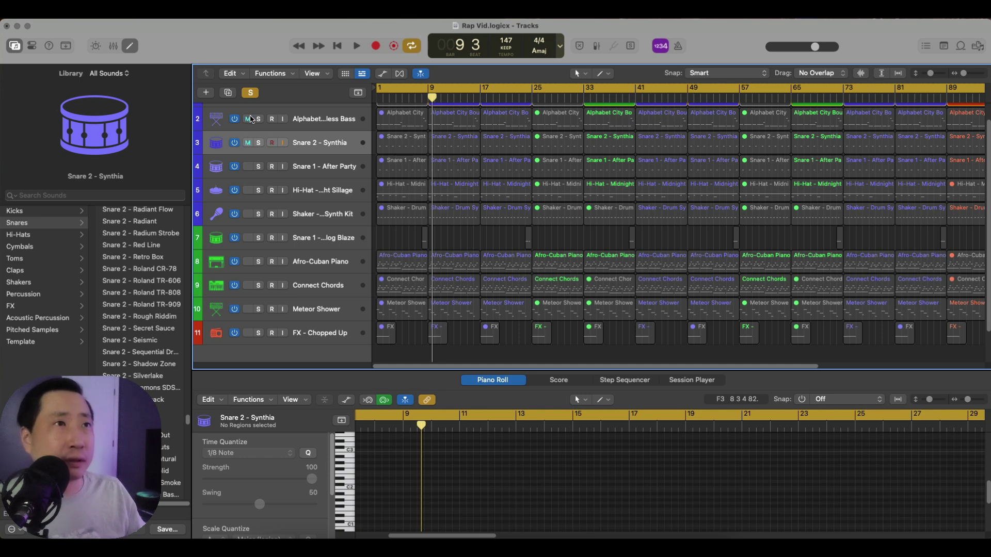
Clear all track mutes and solos, and play the opening of the arrangement.
alt+click(249, 119)
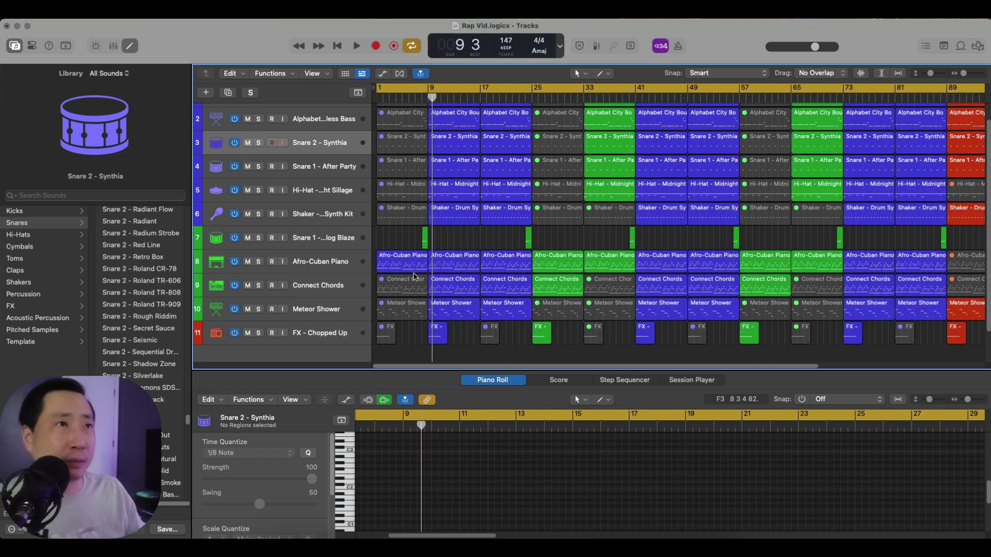
key(space)
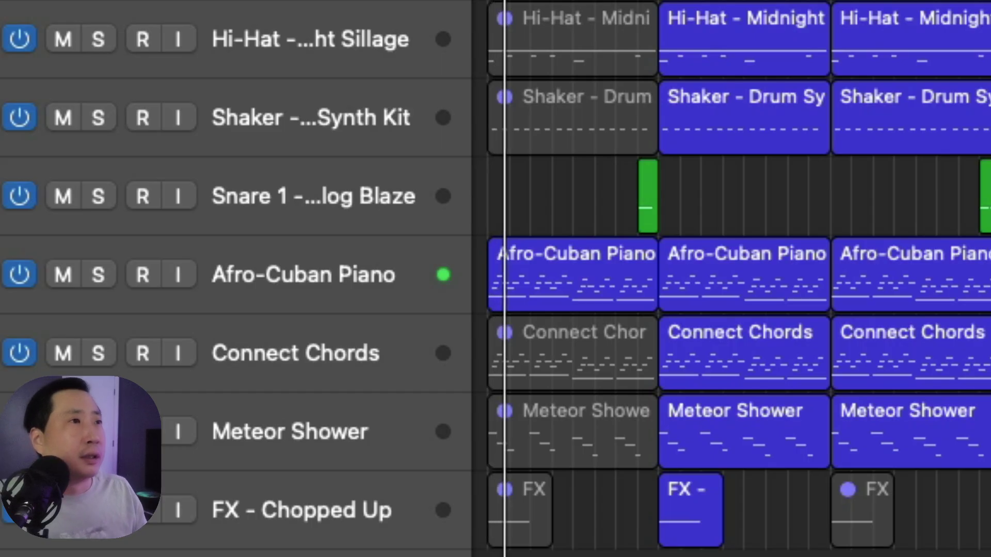
Select all Snare 1 - Analog Blaze regions and show the automation area beneath their bar 8 notes in the Piano Roll.
drag(702, 205, 622, 214)
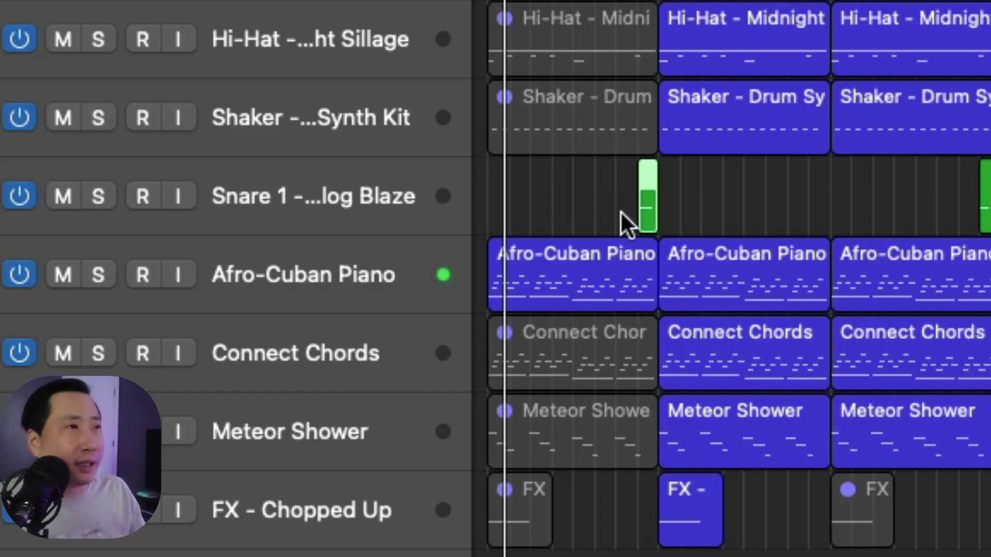
click(367, 215)
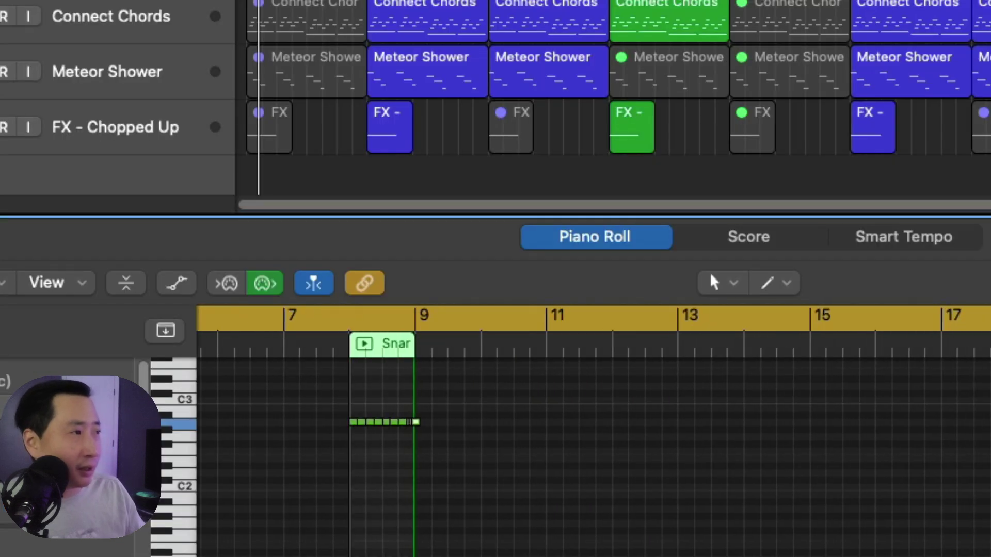
key(super+Right)
key(super+Right)
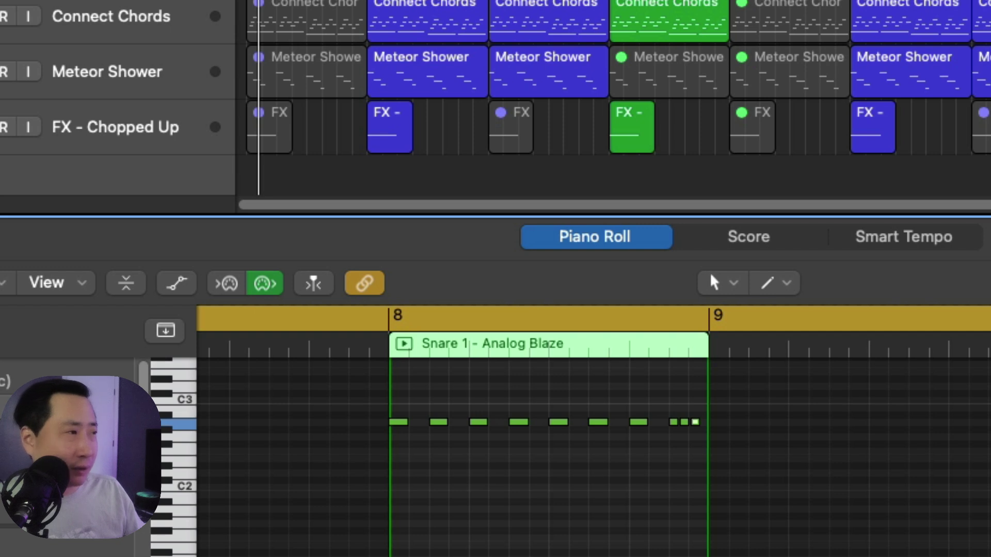
scroll(690, 423, up, 5)
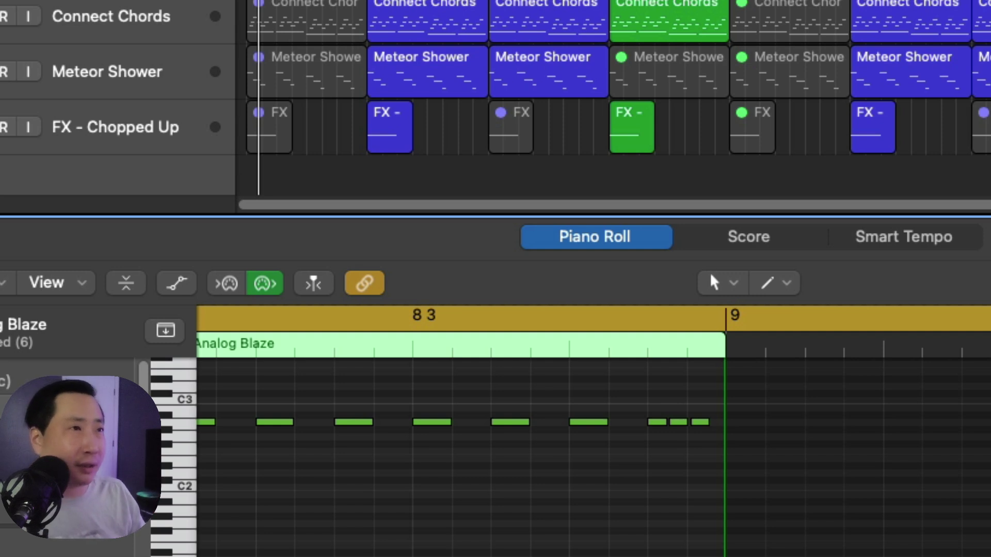
key(a)
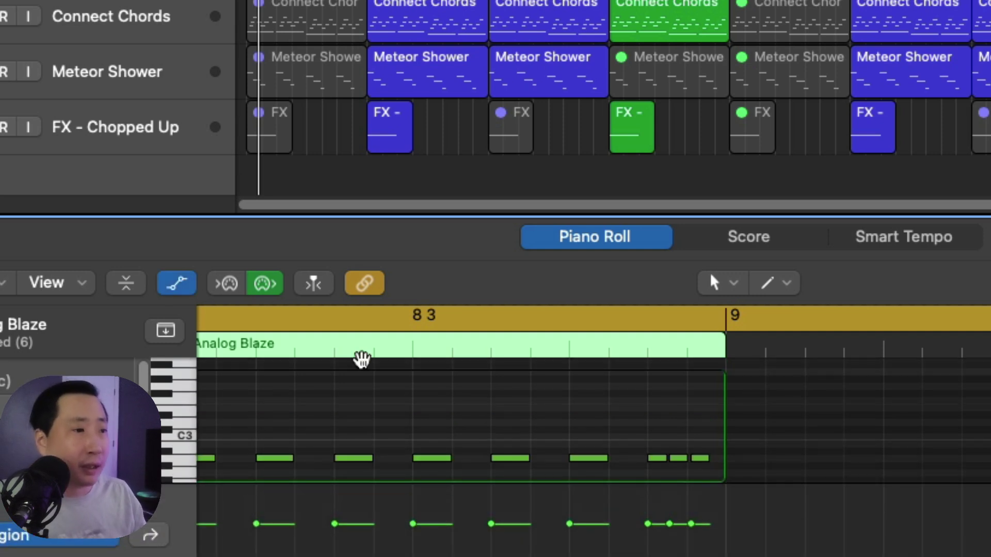
scroll(594, 413, left, 5)
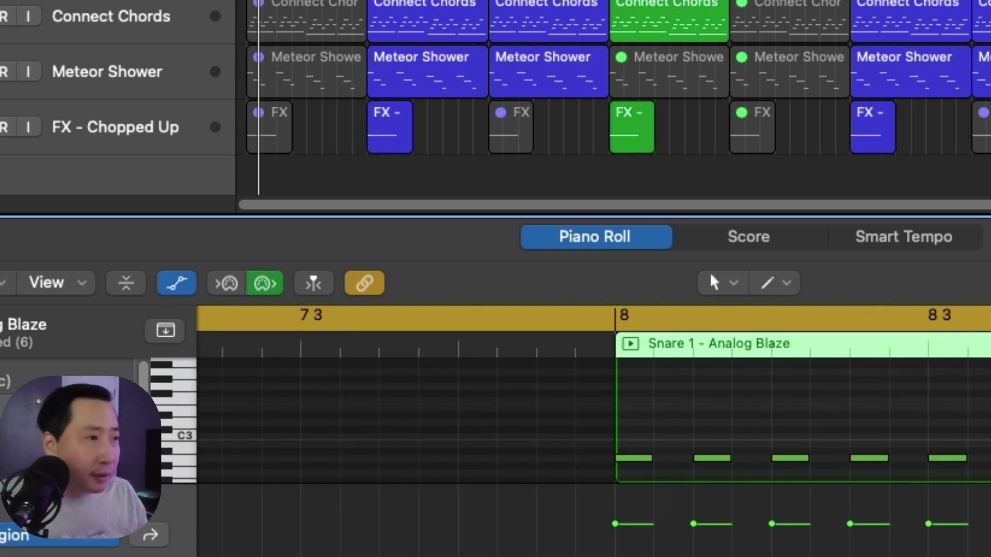
Show the track automation and examine the Pitch curve, automation modes and parameter list of Snare 1 - Analog Blaze.
key(Tab)
key(a)
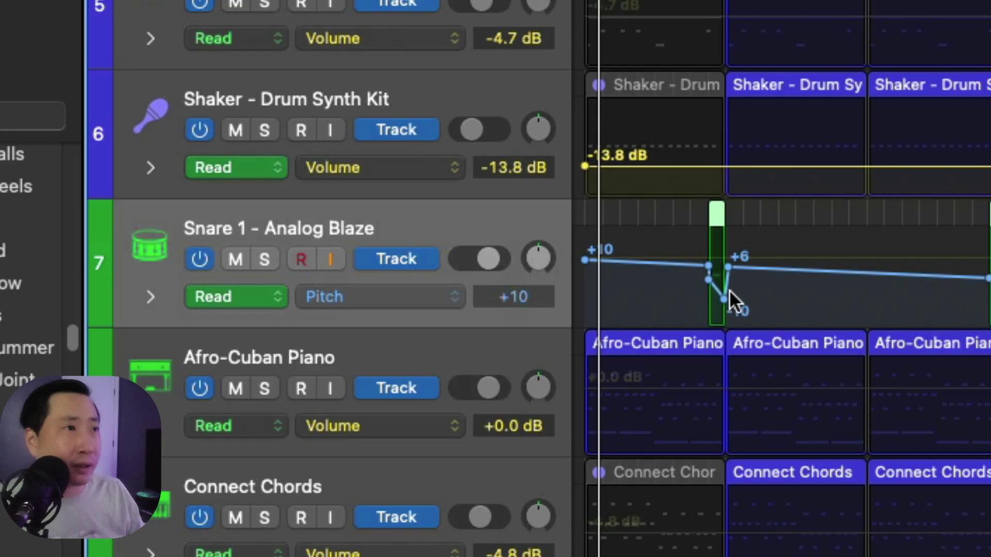
click(245, 296)
click(155, 305)
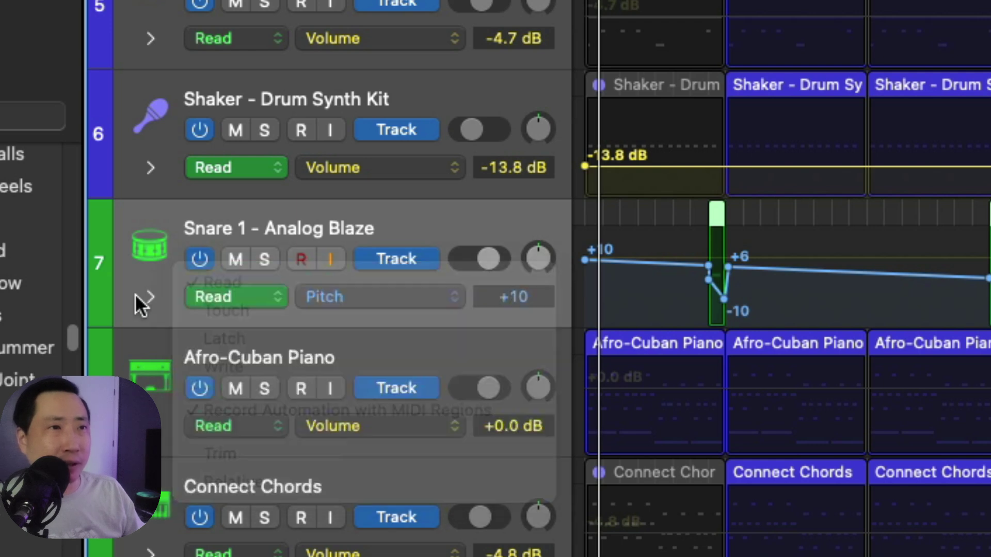
click(333, 298)
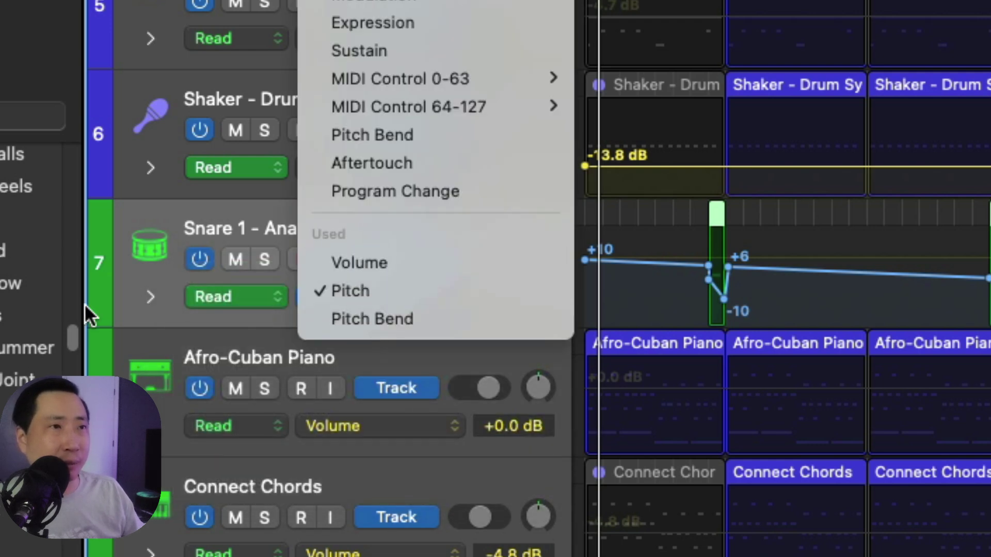
click(491, 333)
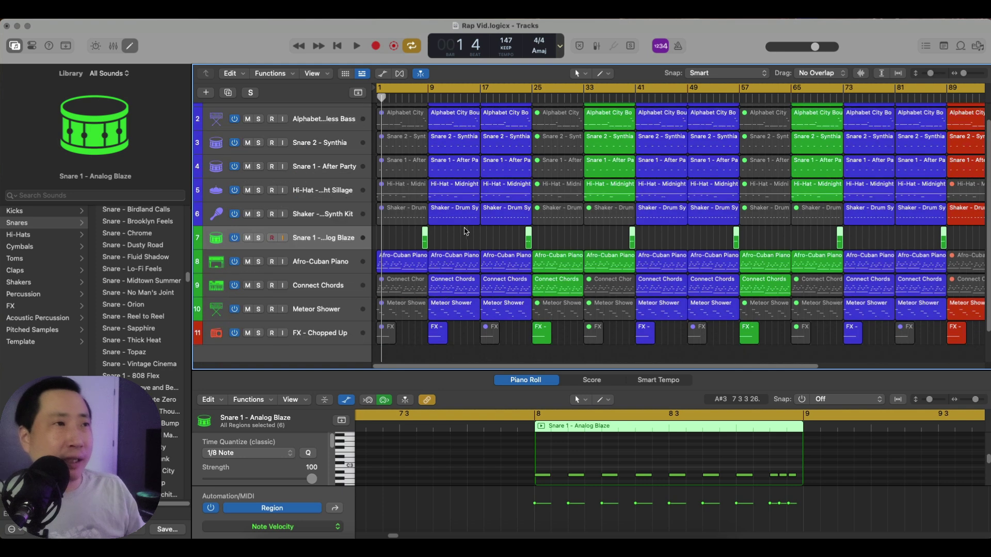
Play the full arrangement from bar 1 and stop at bar 17.
key(Return)
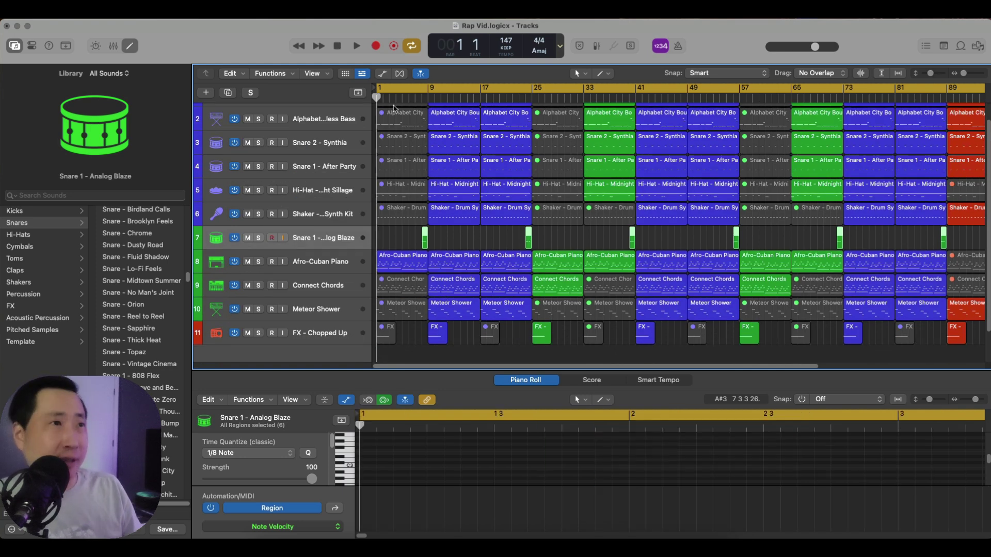
key(space)
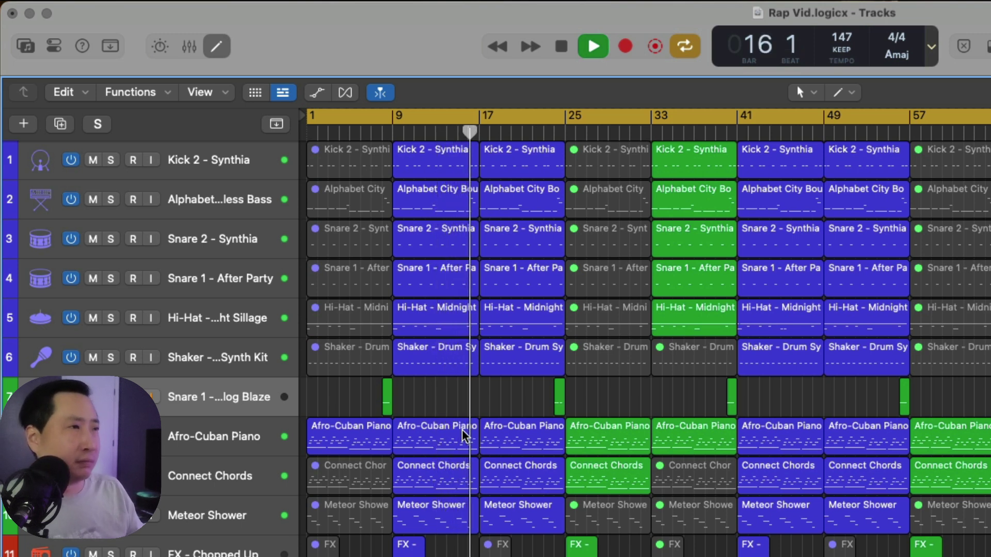
key(space)
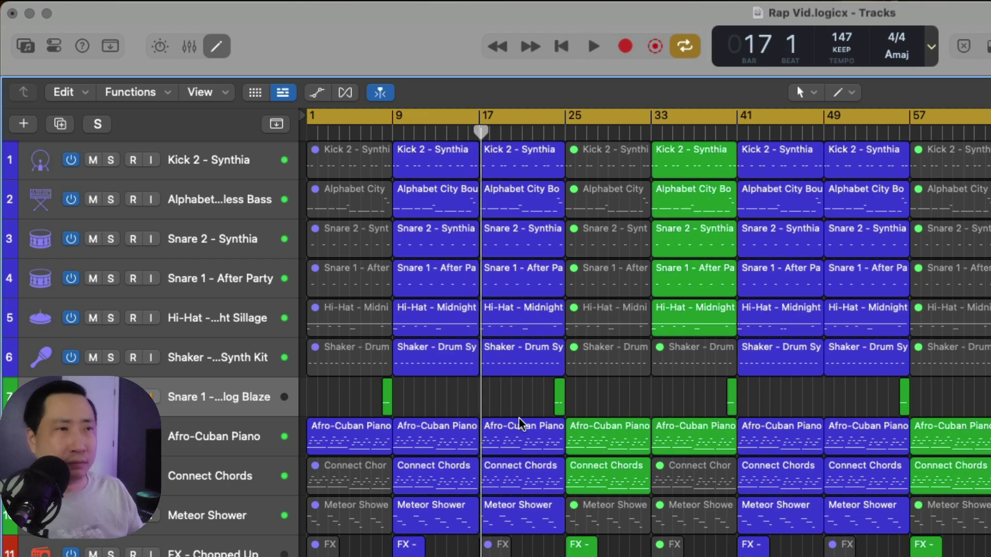
key(p)
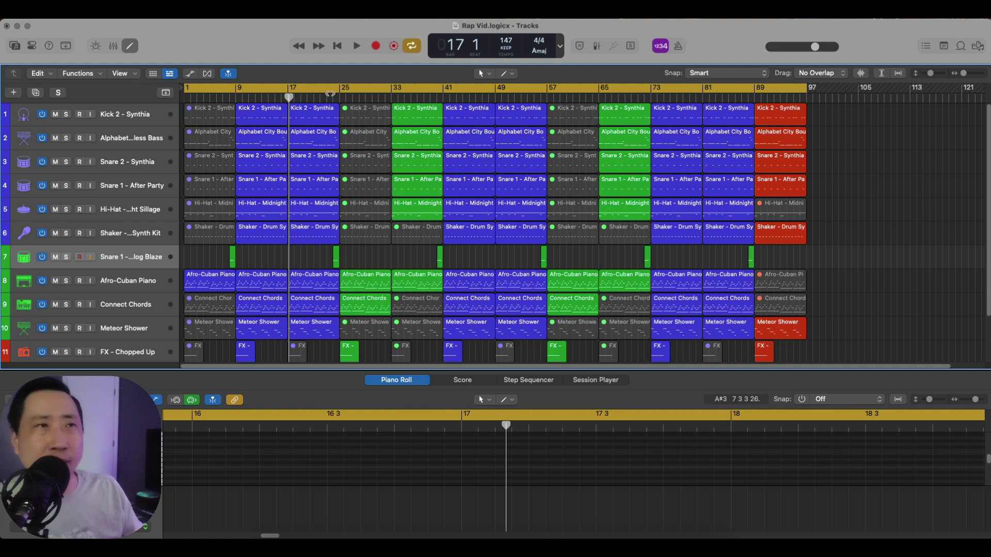
Move the playhead to bar 24, and return to bar 1 to play the opening briefly.
click(330, 98)
click(333, 98)
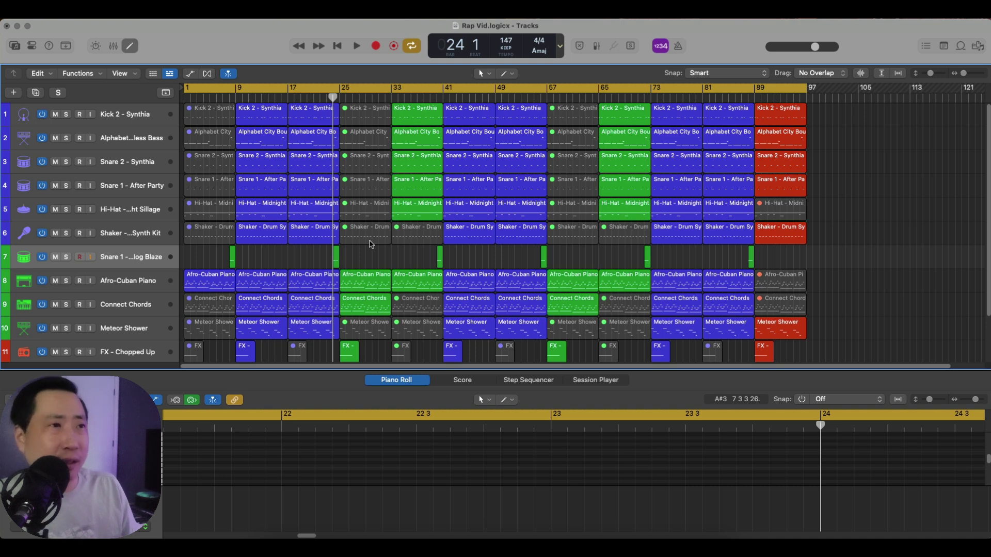
key(Return)
key(space)
key(space)
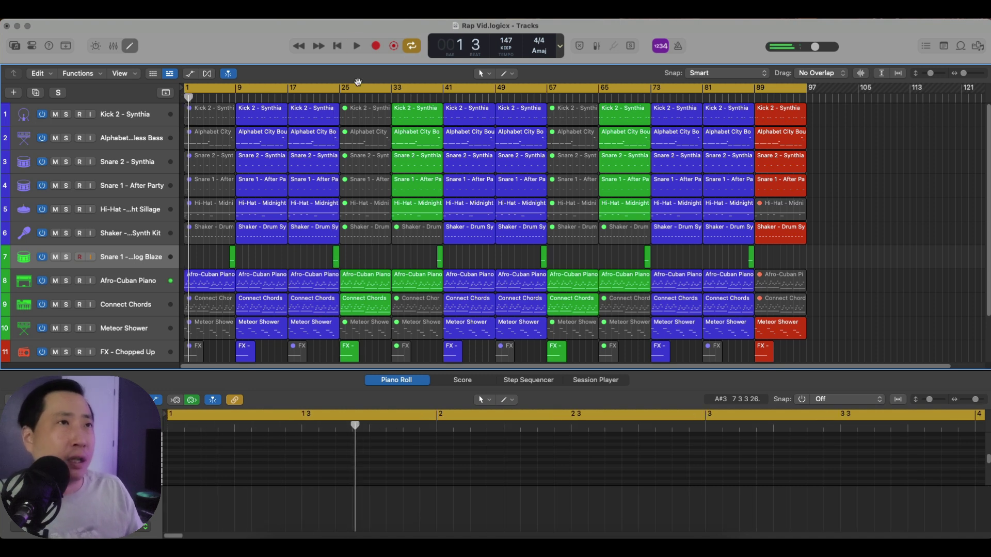
Turn off cycle mode and play the arrangement from around bar 24 to bar 41.
click(416, 46)
double_click(336, 99)
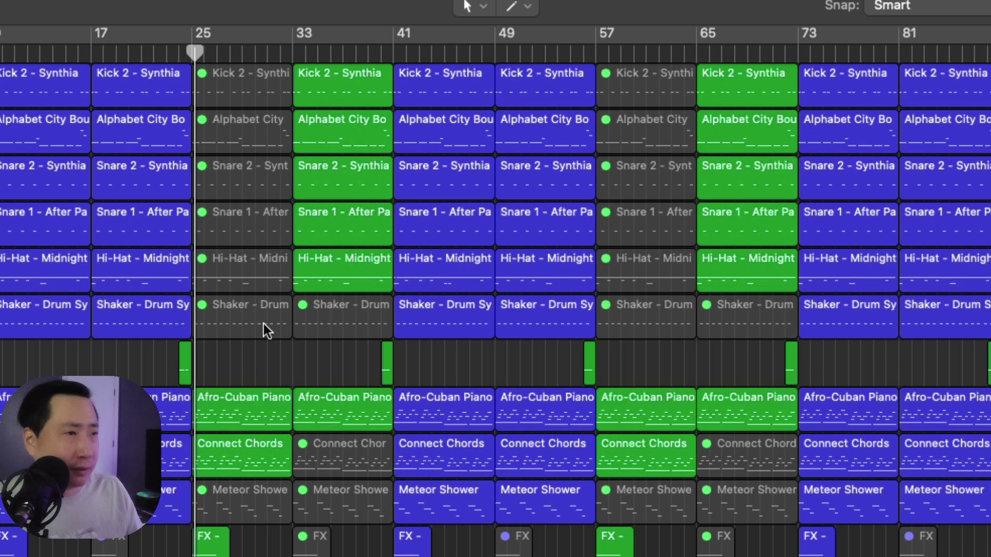
scroll(266, 384, down, 2)
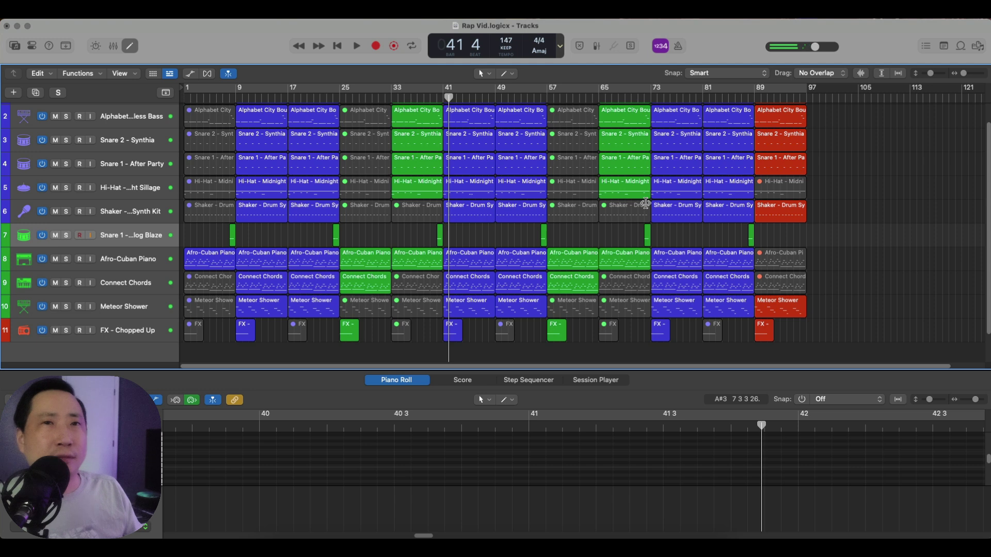
Move the playhead to bar 88, select the first Afro-Cuban Piano region and clear the selection.
click(748, 99)
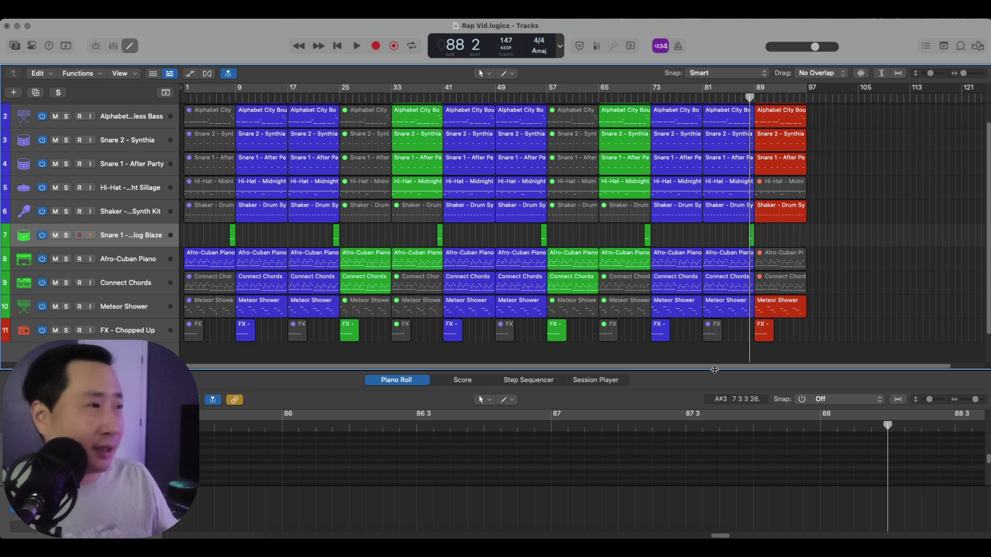
scroll(716, 370, right, 5)
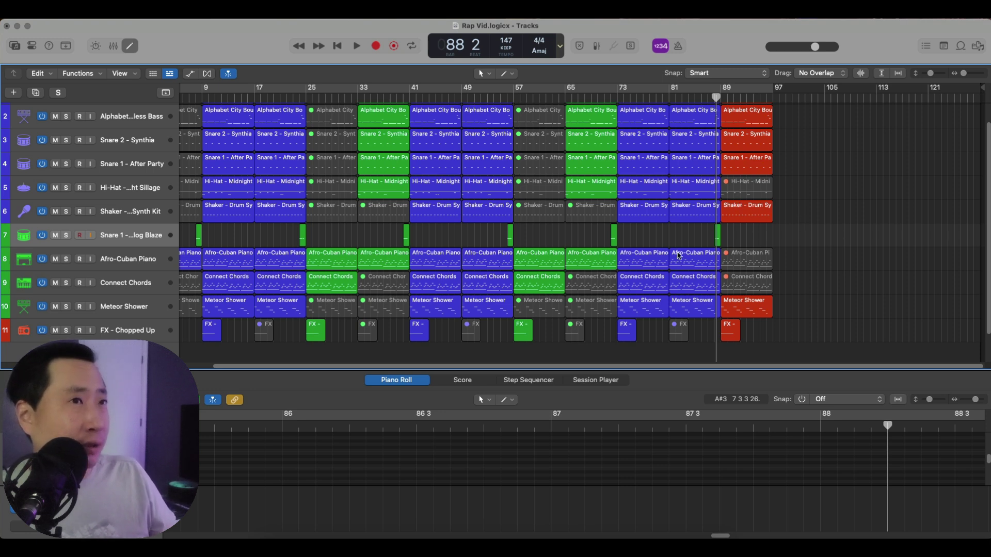
drag(656, 367, 572, 372)
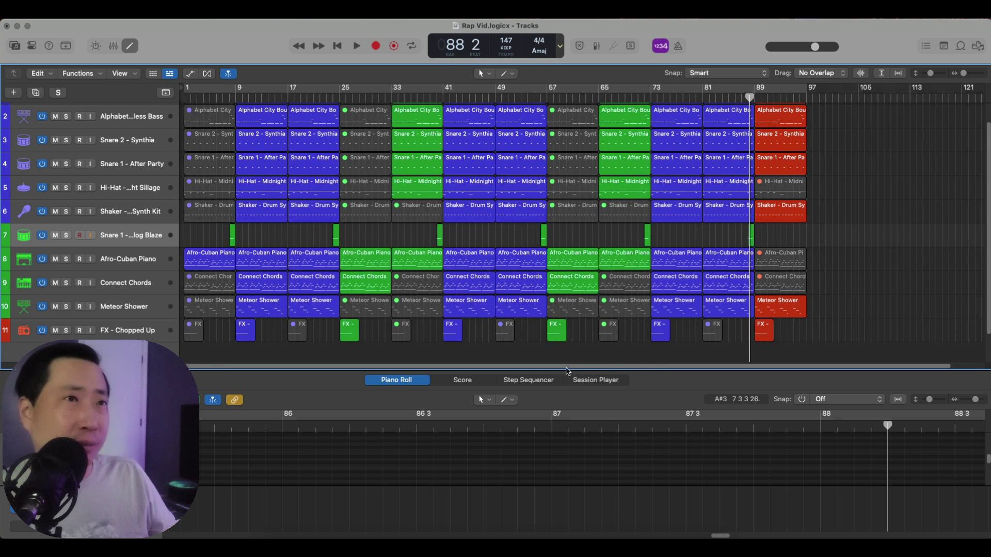
click(223, 261)
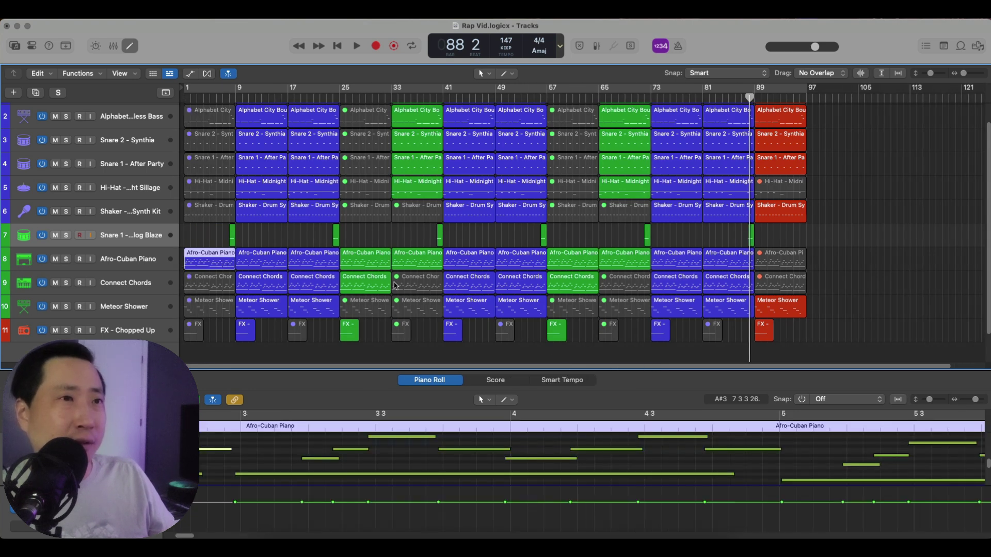
click(832, 282)
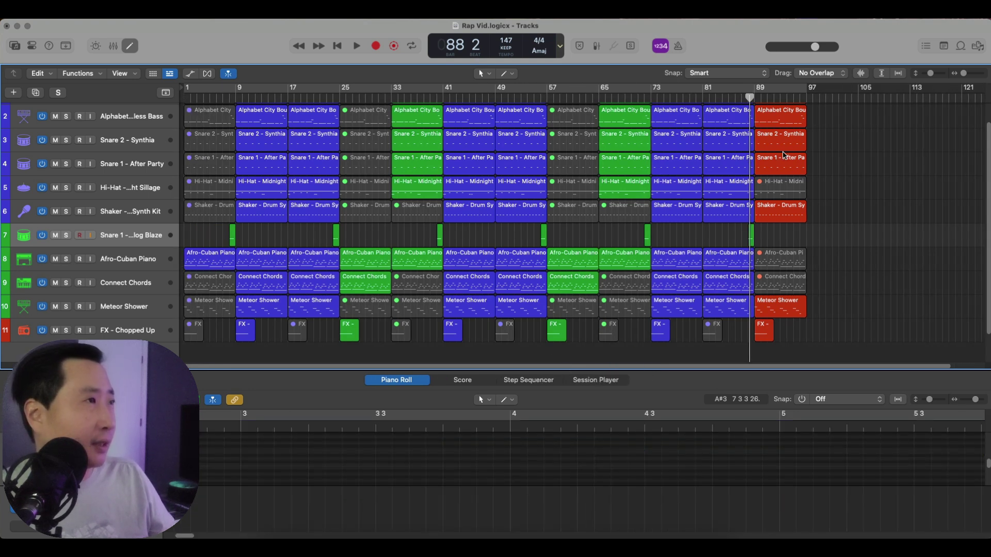